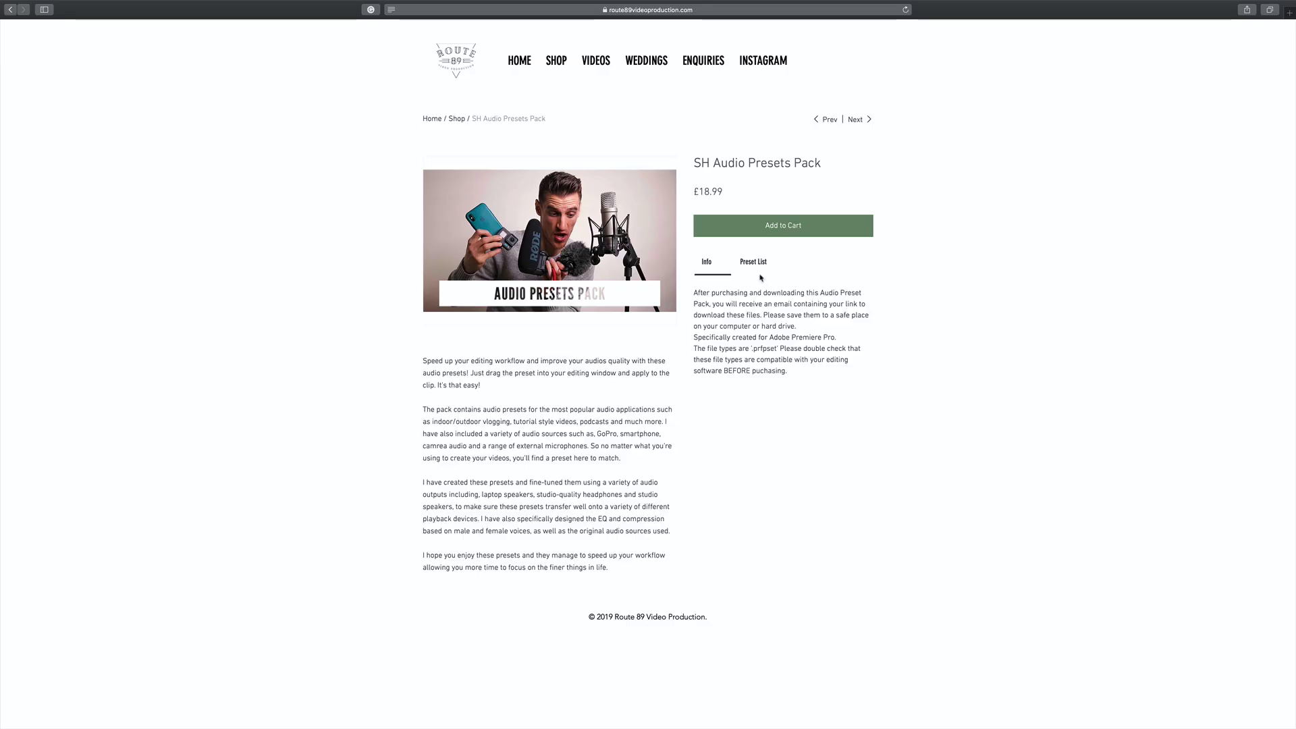
# - Add the SH Audio Presets Pack to the cart and apply the promo code discount at checkout
pyautogui.click(854, 225)
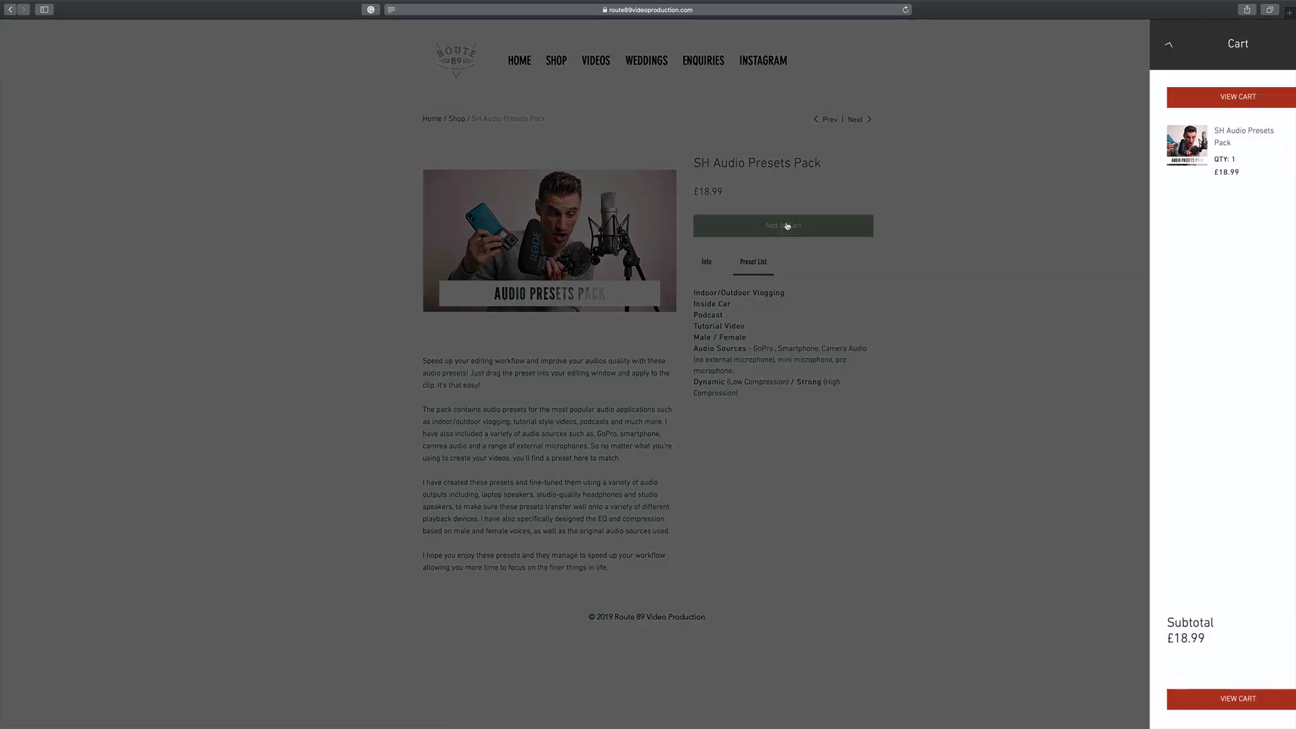
pyautogui.click(1219, 102)
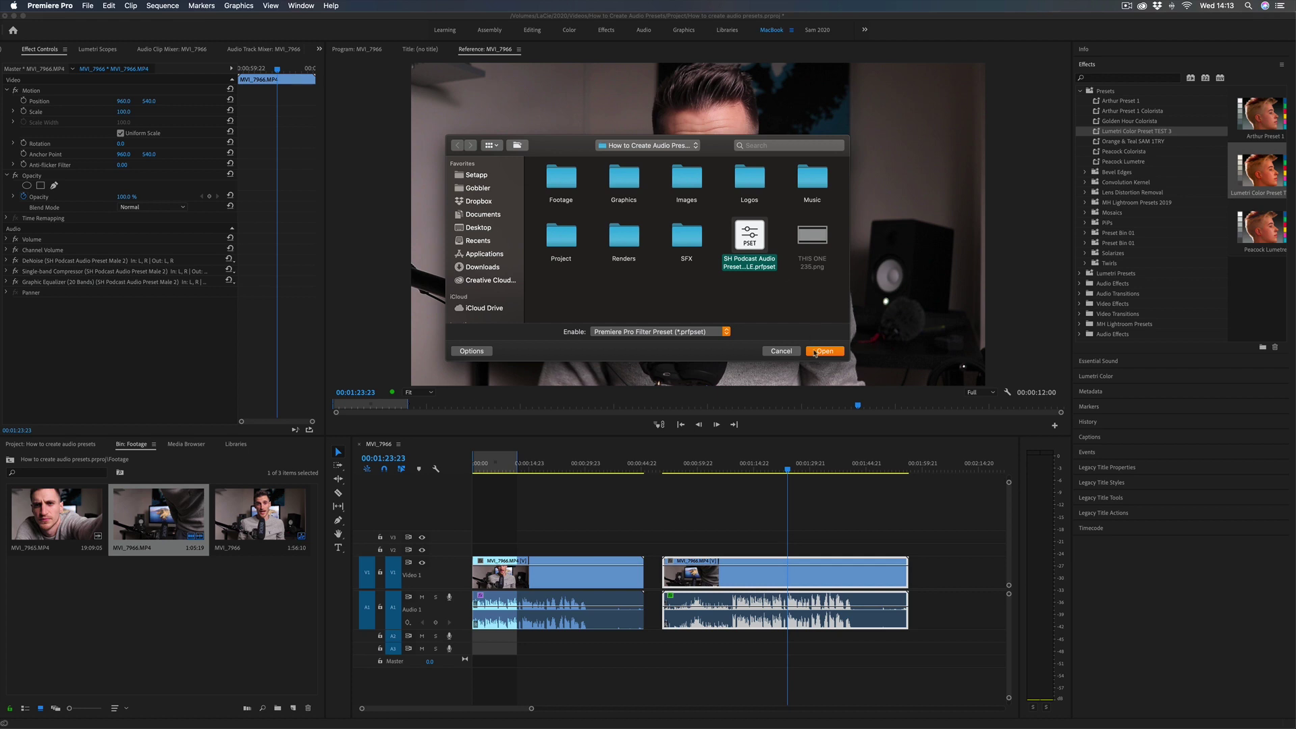
pyautogui.click(816, 352)
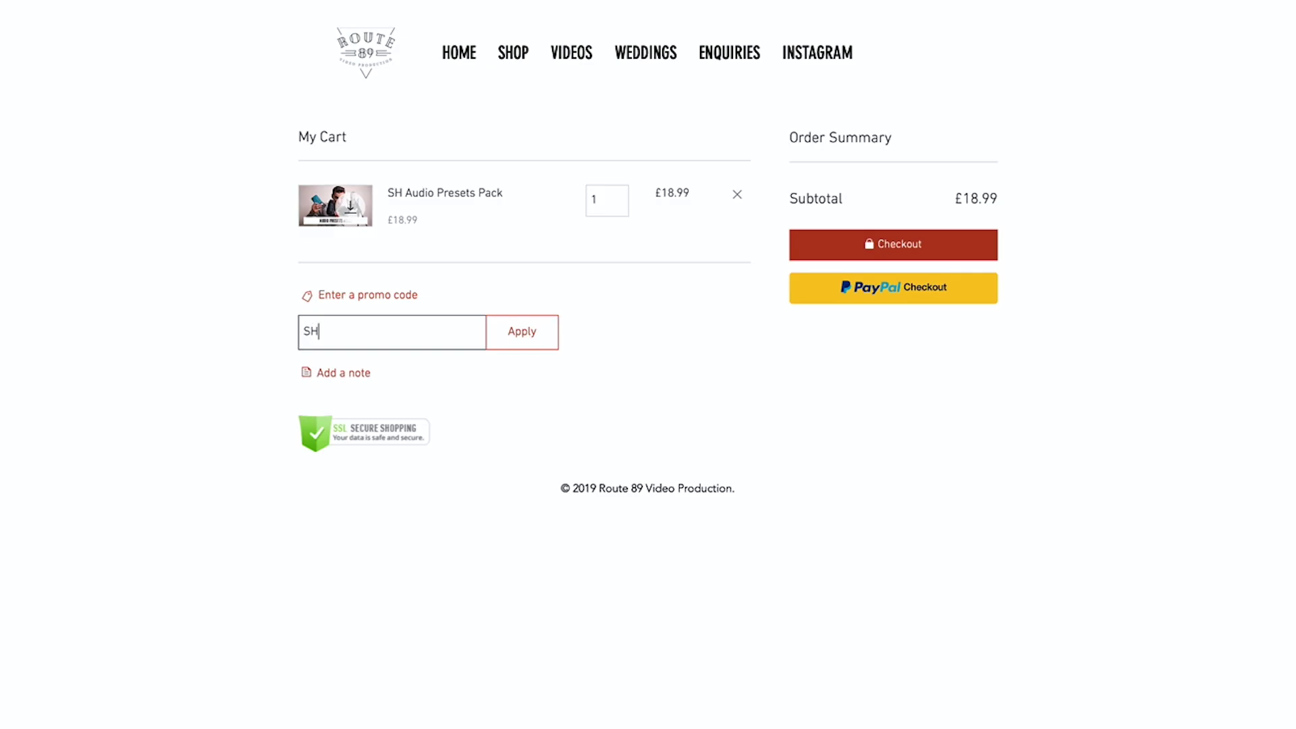
pyautogui.click(539, 343)
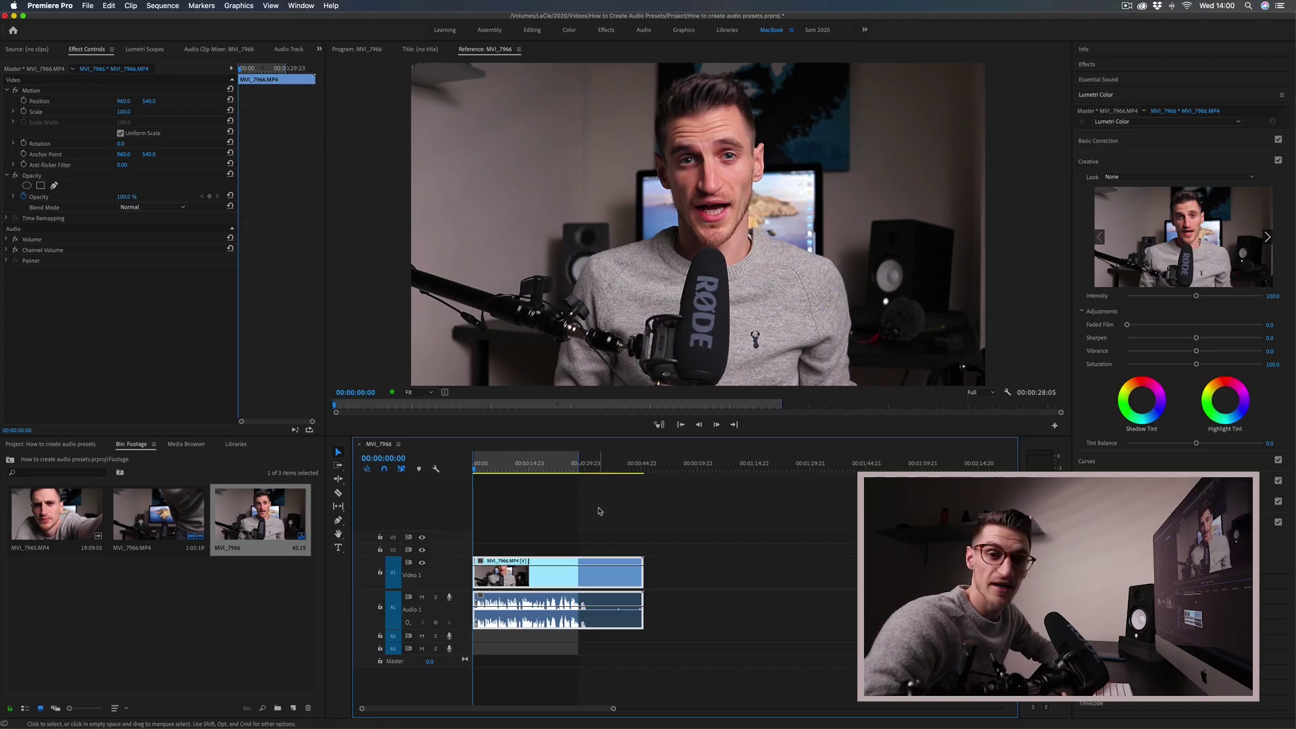
# - Add a Loop Playback button to the Program monitor controls, turn looping on, then stop playback
pyautogui.press('space')
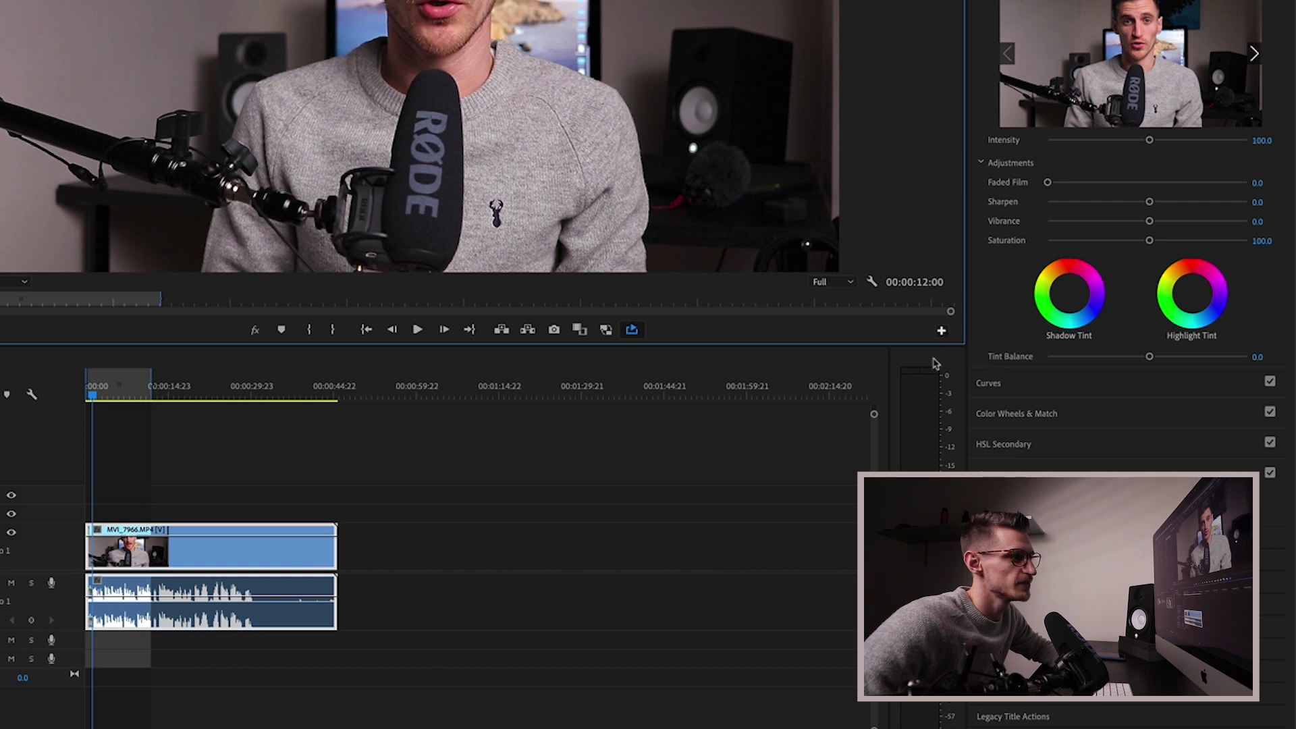
pyautogui.click(941, 331)
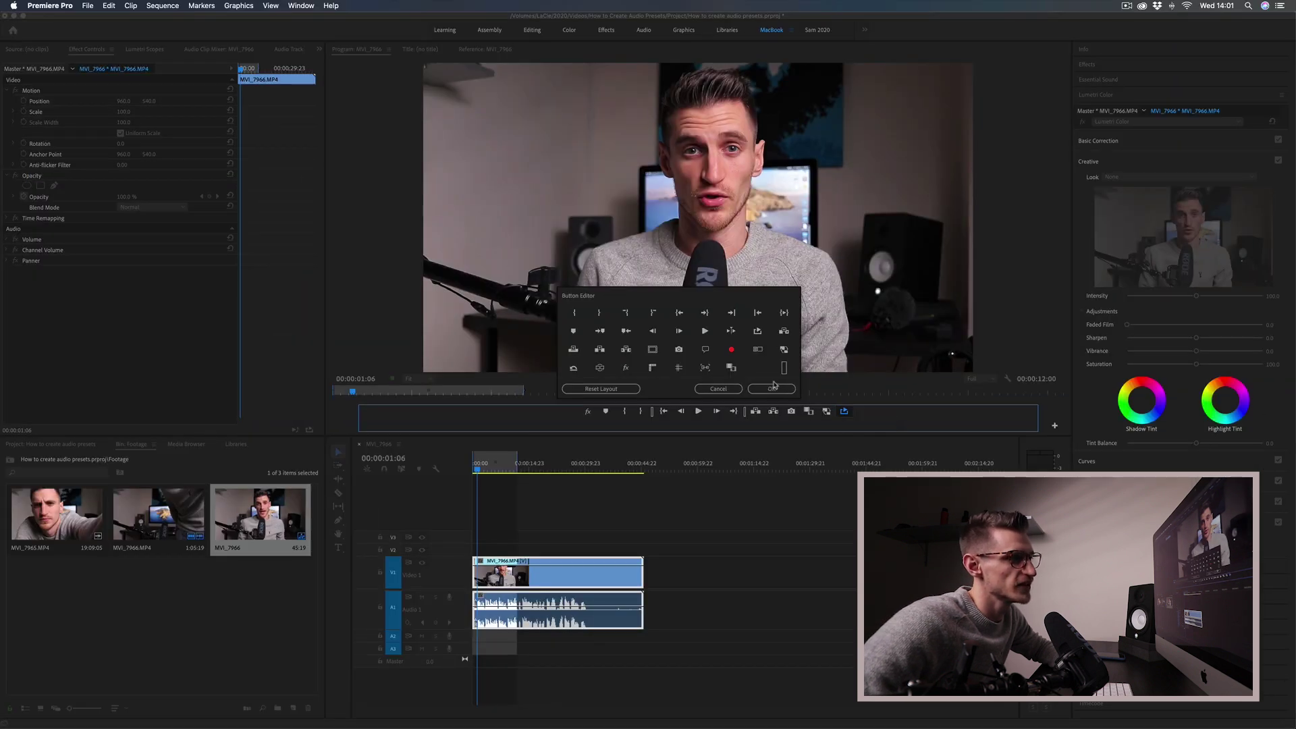
pyautogui.click(772, 389)
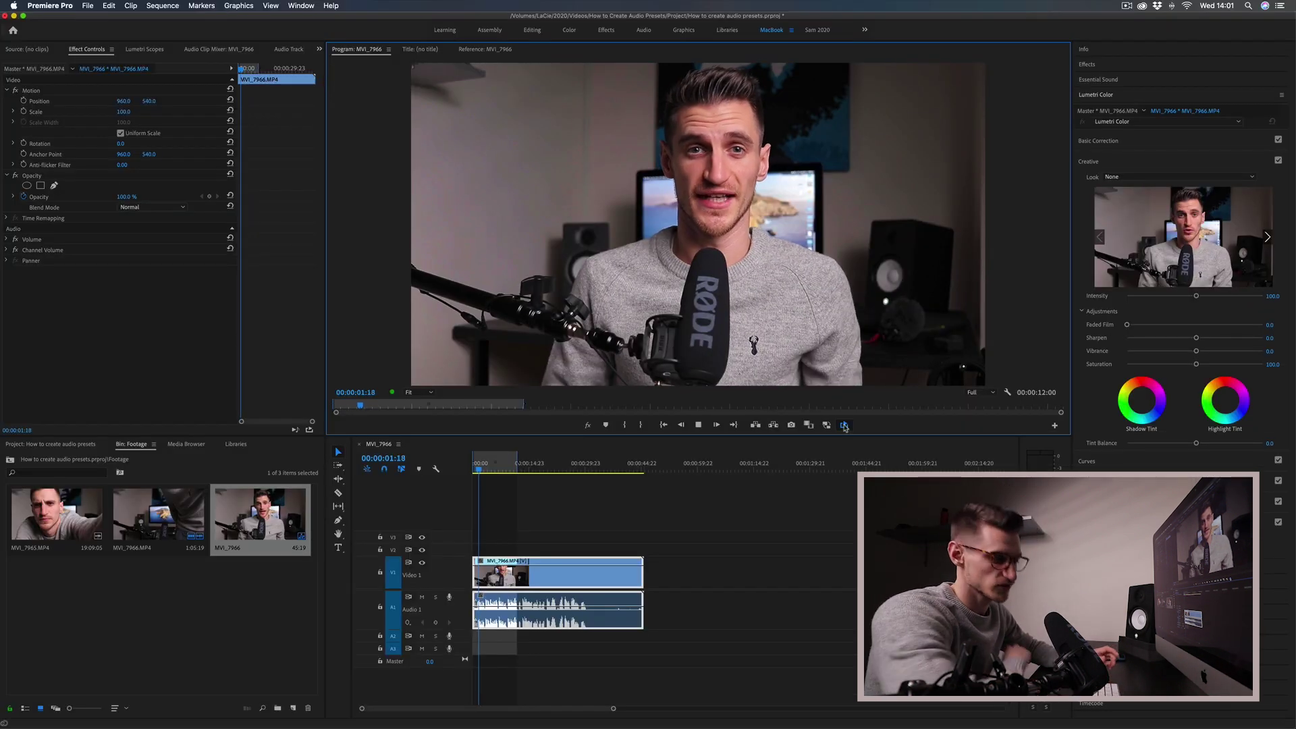
pyautogui.click(844, 425)
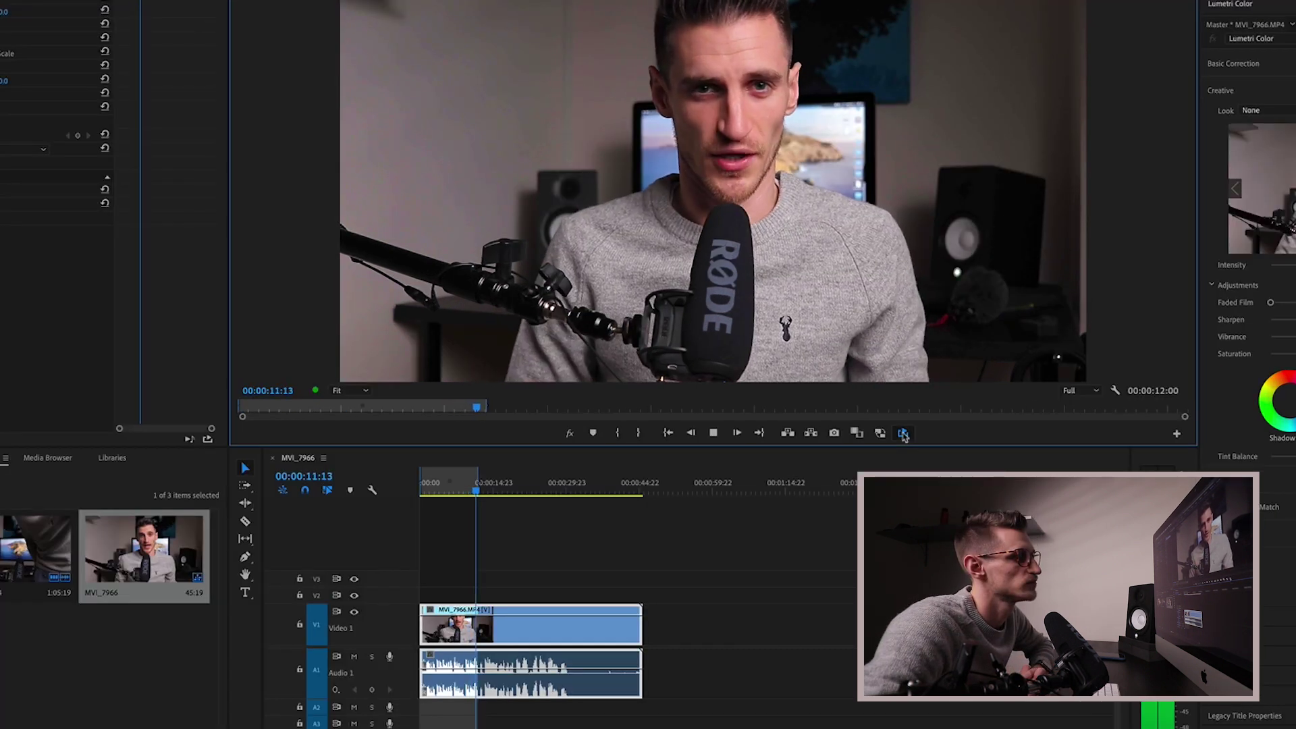
pyautogui.click(904, 434)
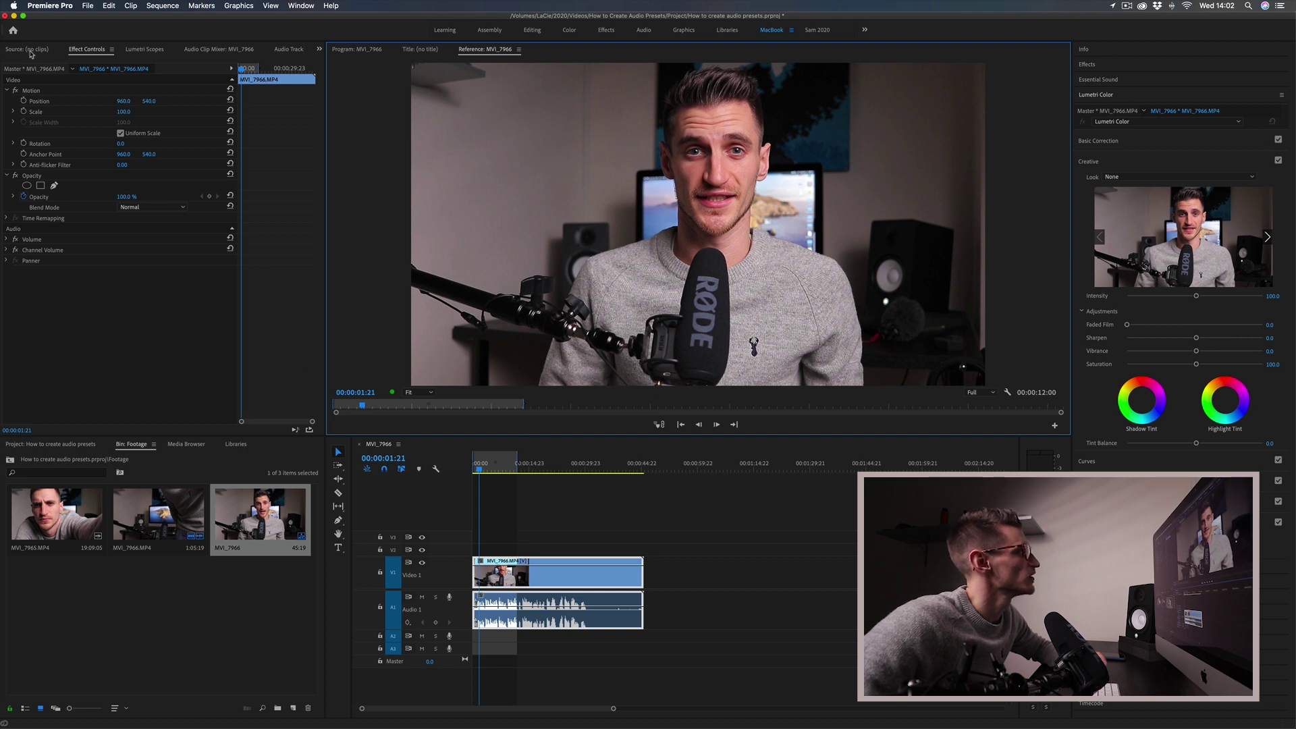
pyautogui.click(292, 50)
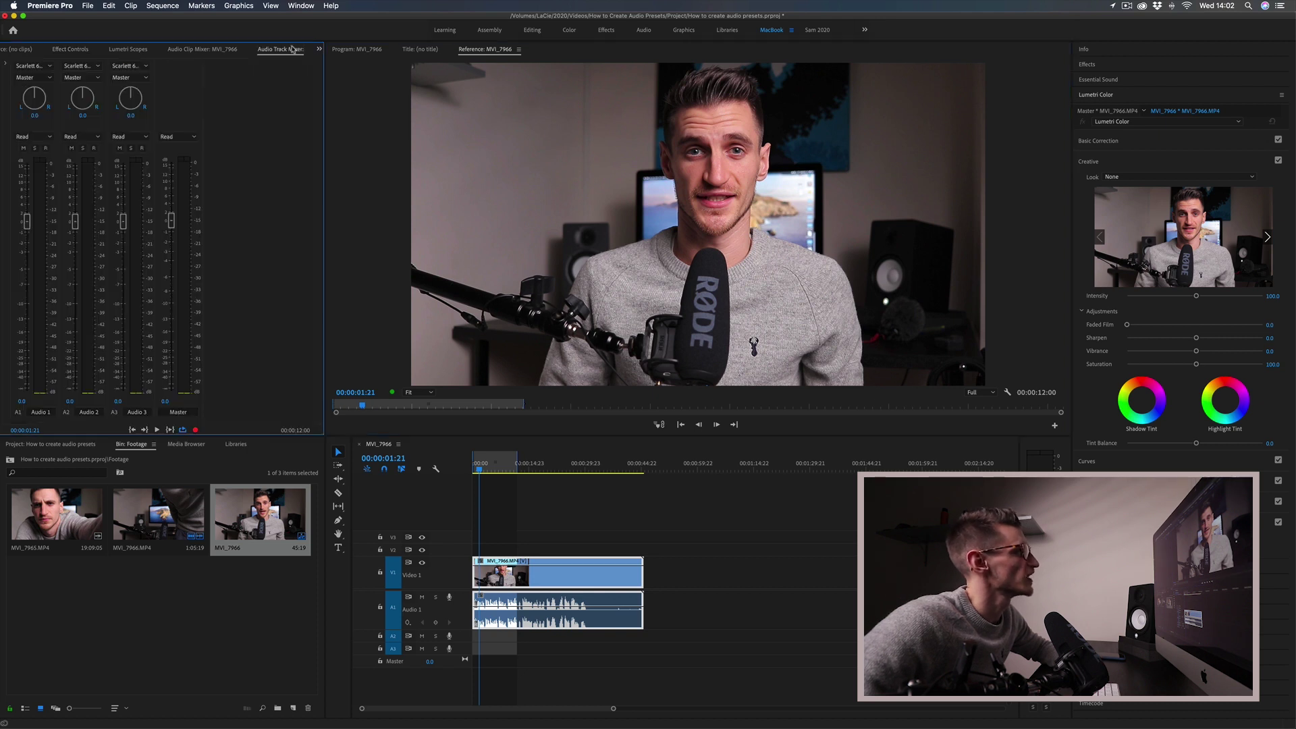
pyautogui.click(5, 64)
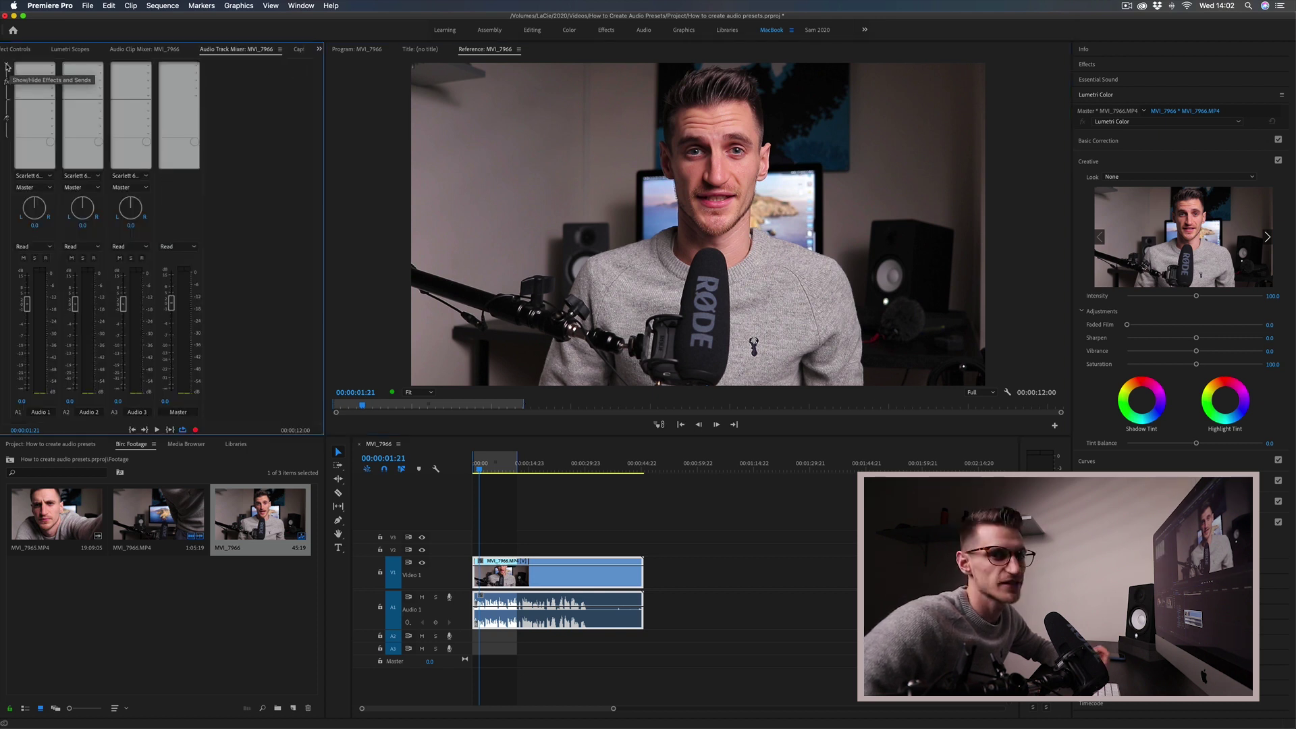
pyautogui.click(51, 66)
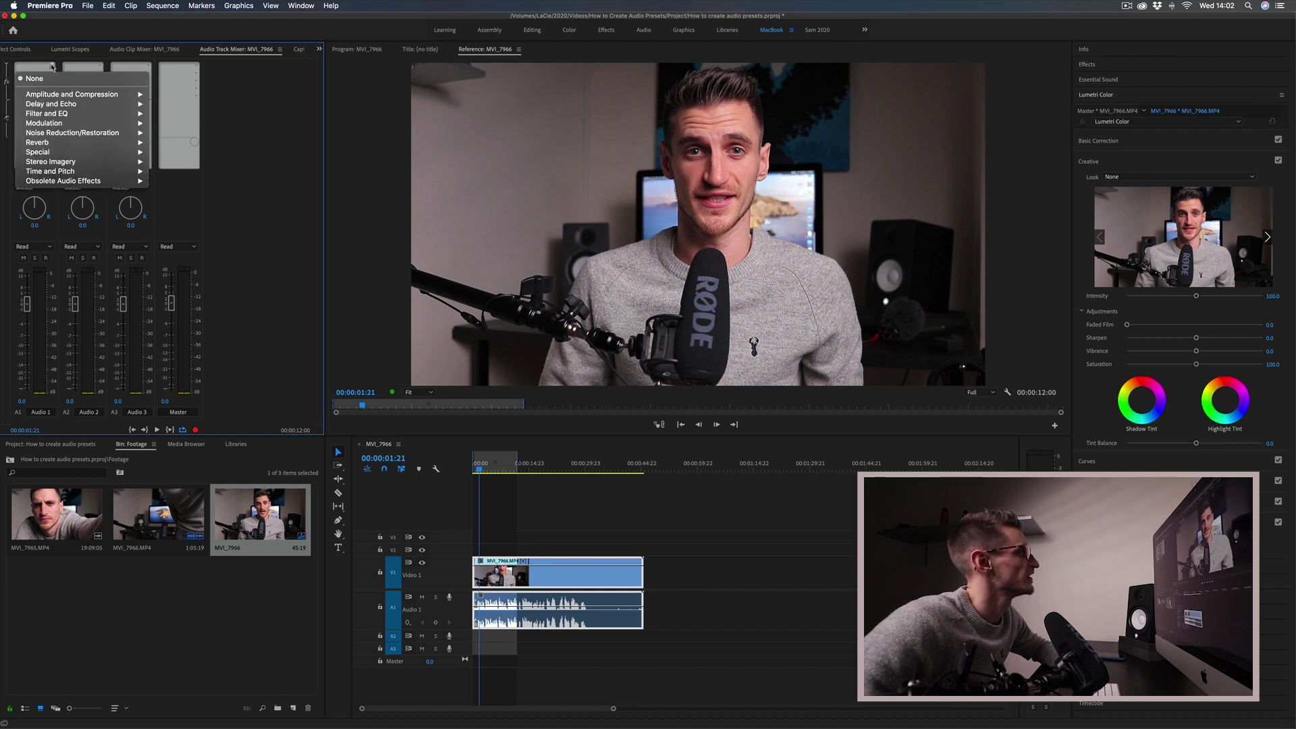
pyautogui.moveTo(92, 119)
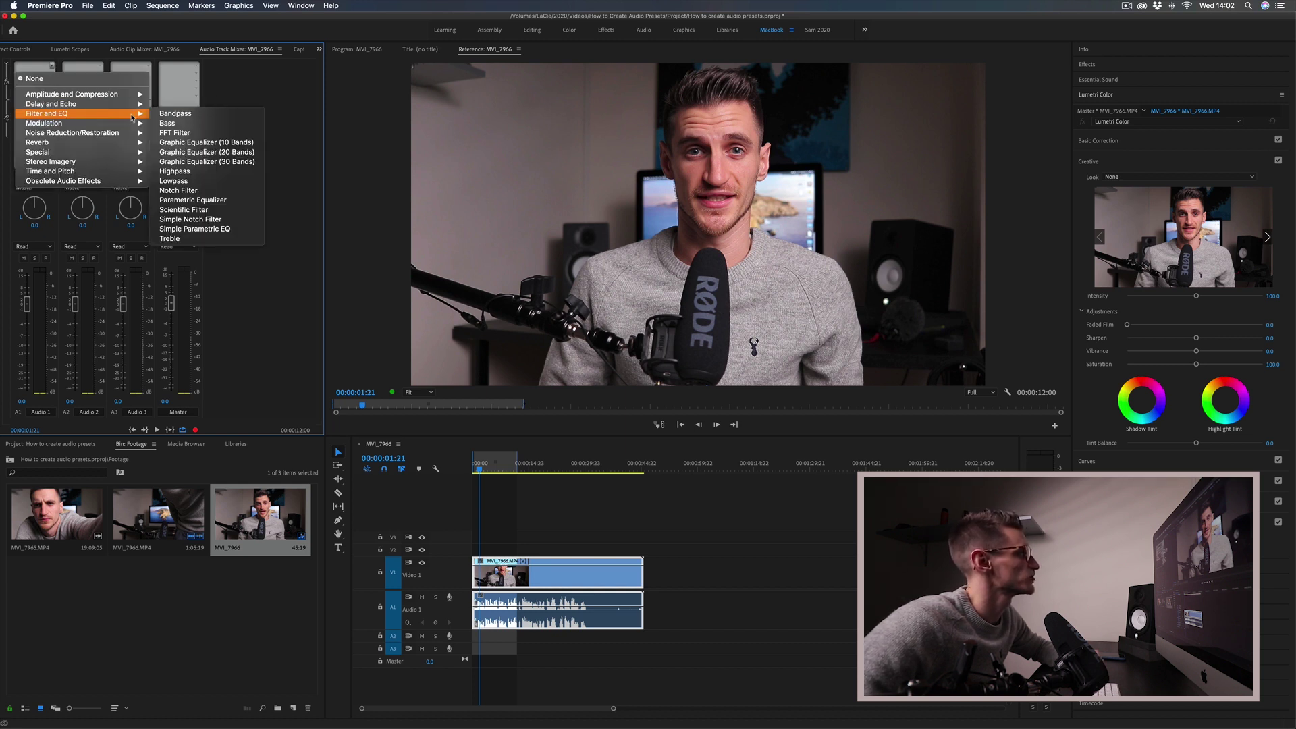
pyautogui.click(283, 125)
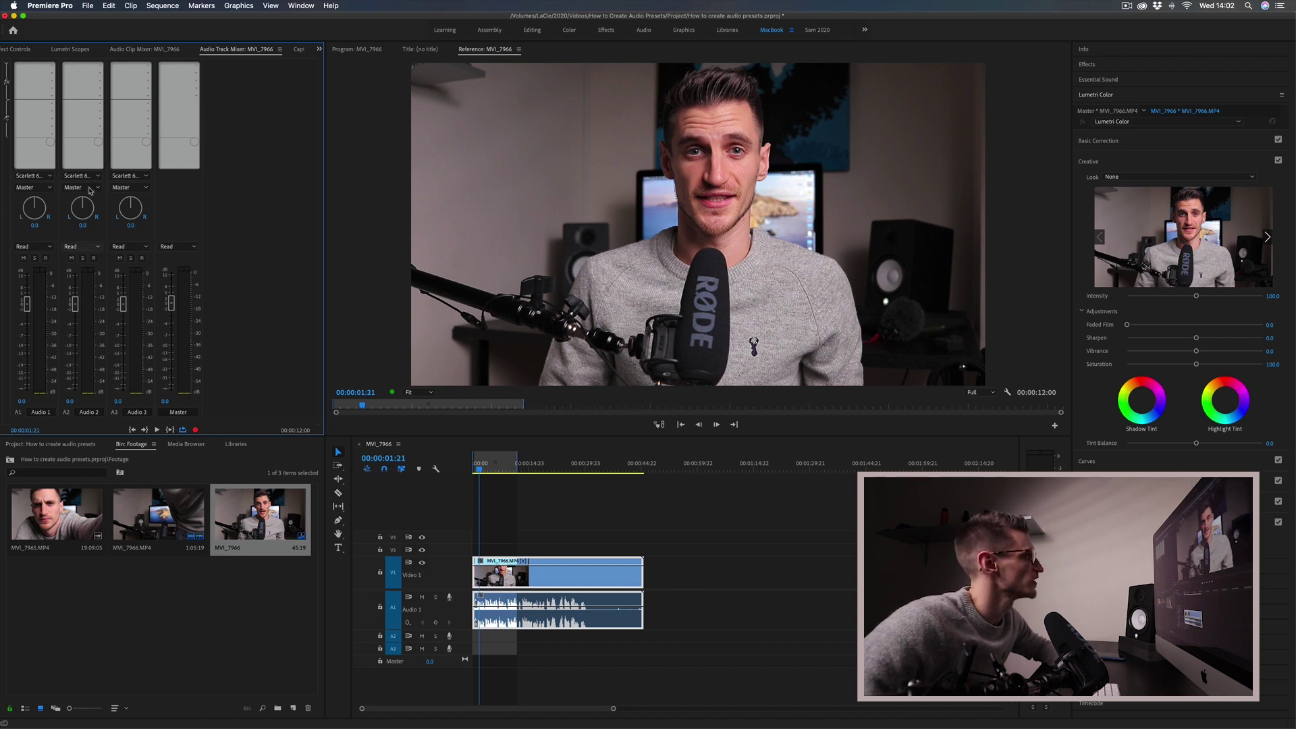
pyautogui.click(8, 66)
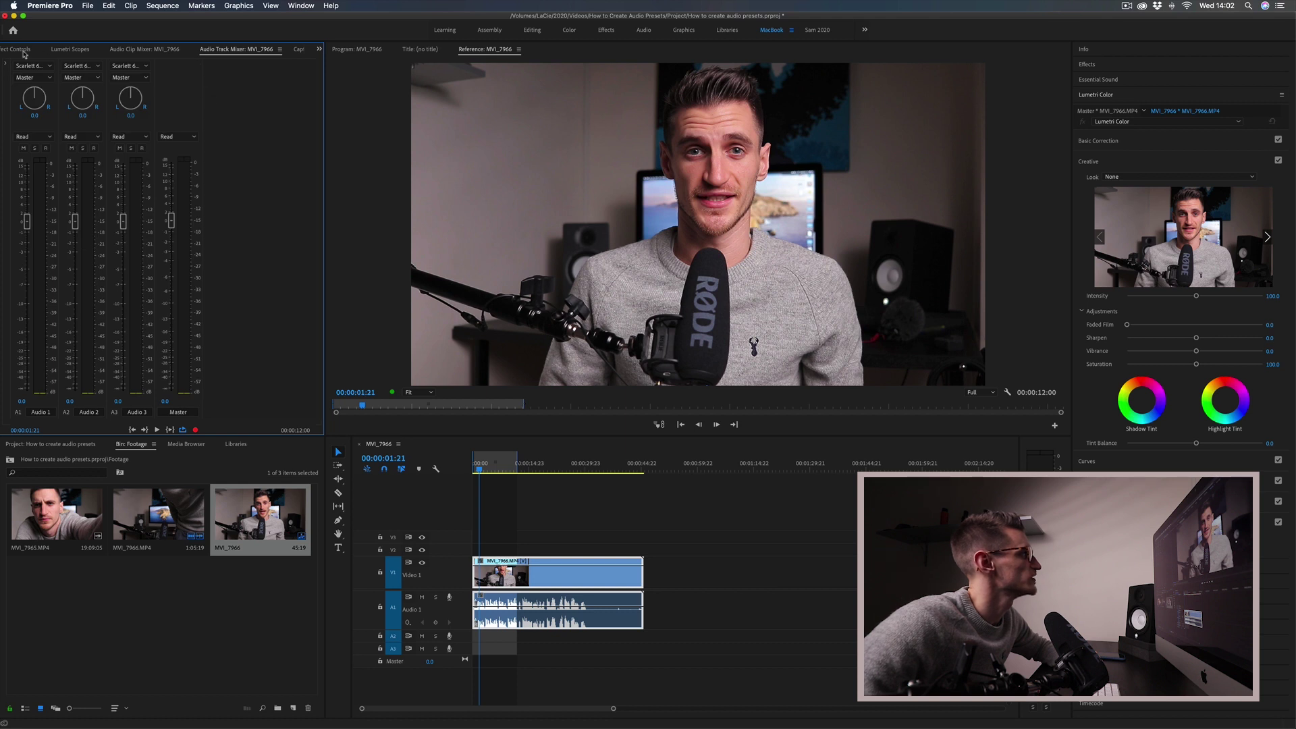
pyautogui.click(37, 54)
pyautogui.click(523, 586)
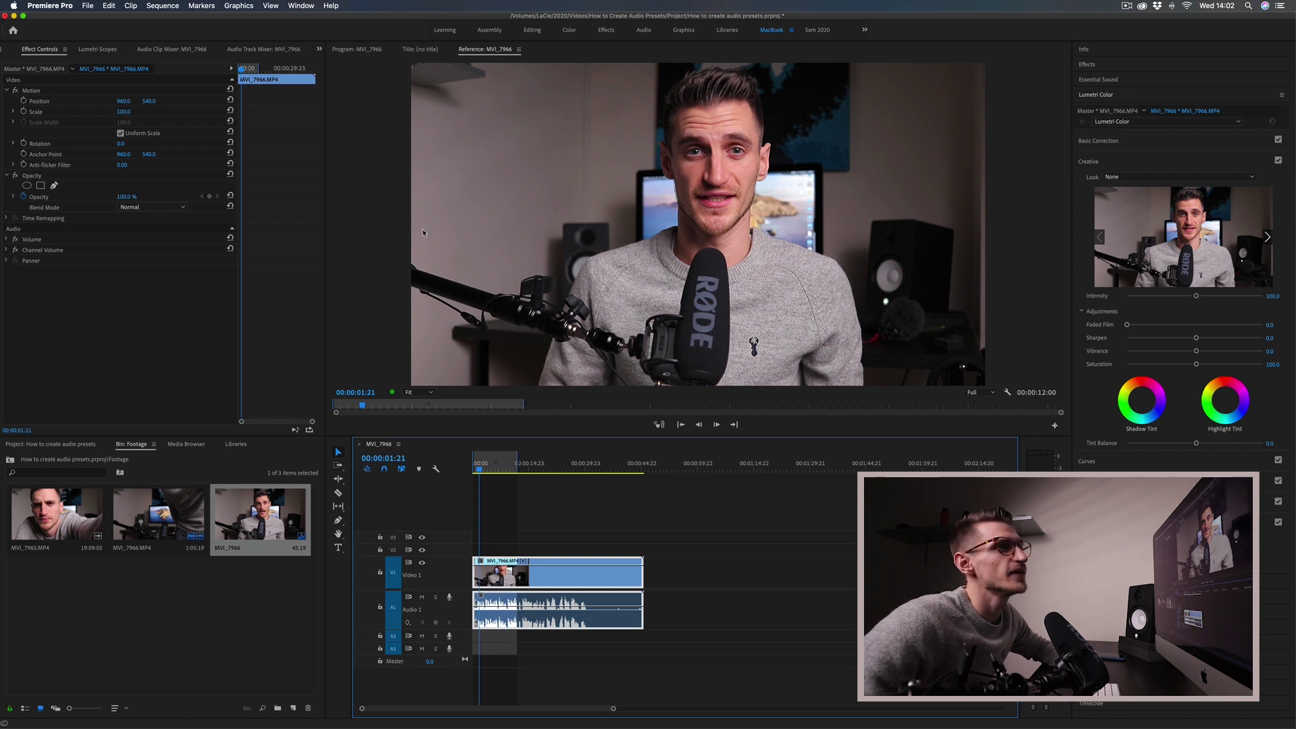
# - Search Effects for 'noise' and apply DeNoise to the MVI_7966 audio clip
pyautogui.click(1087, 65)
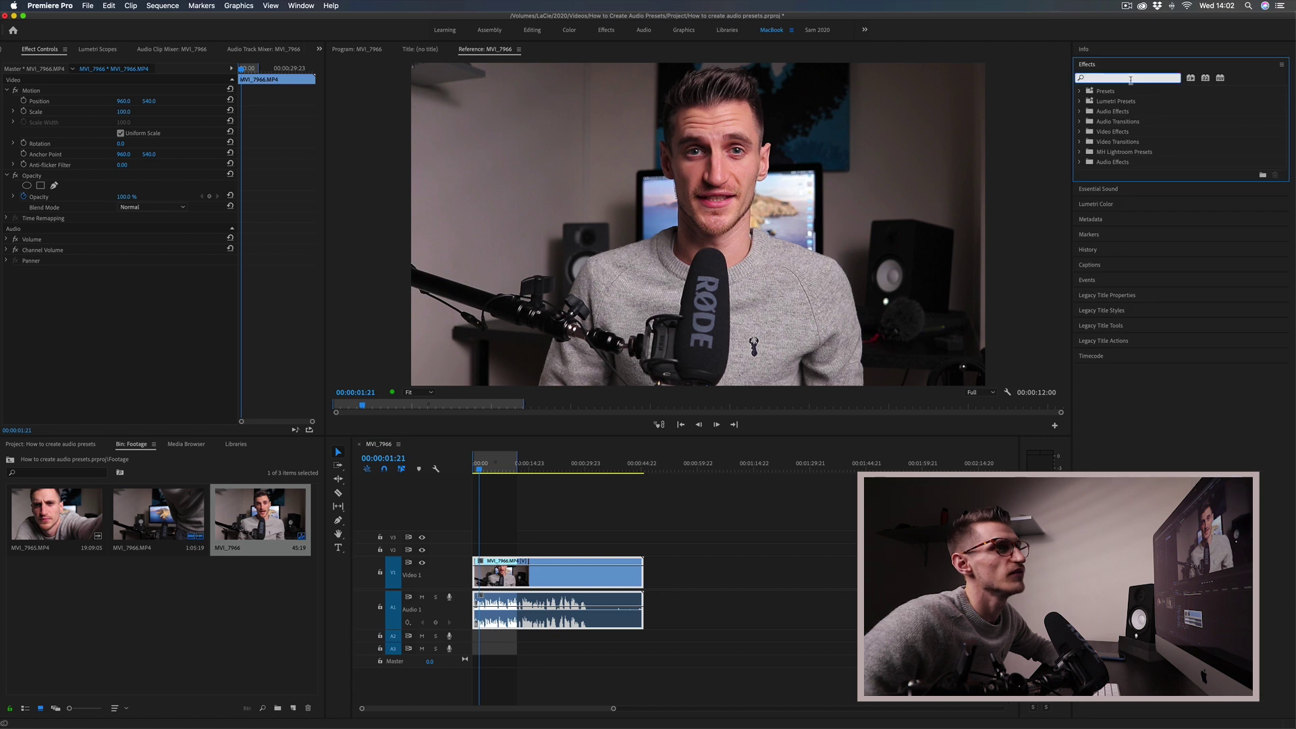
pyautogui.write('noise')
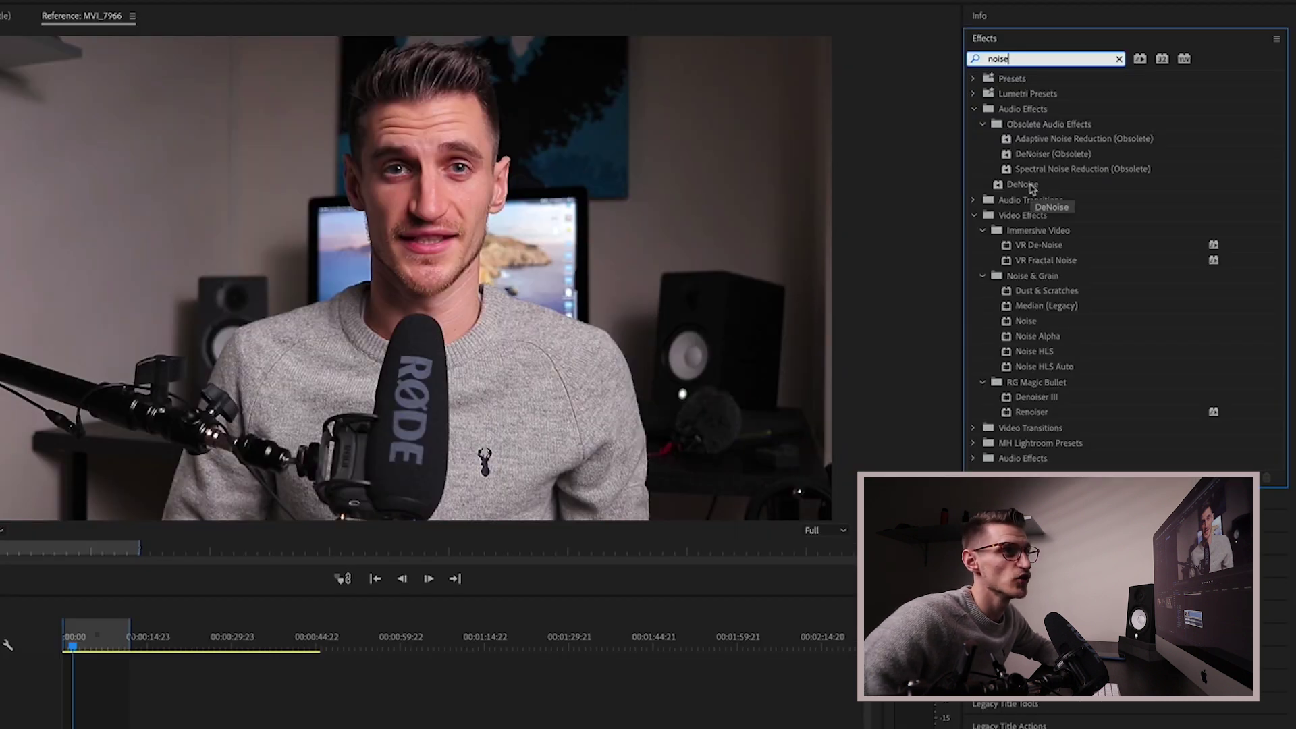
pyautogui.click(1023, 185)
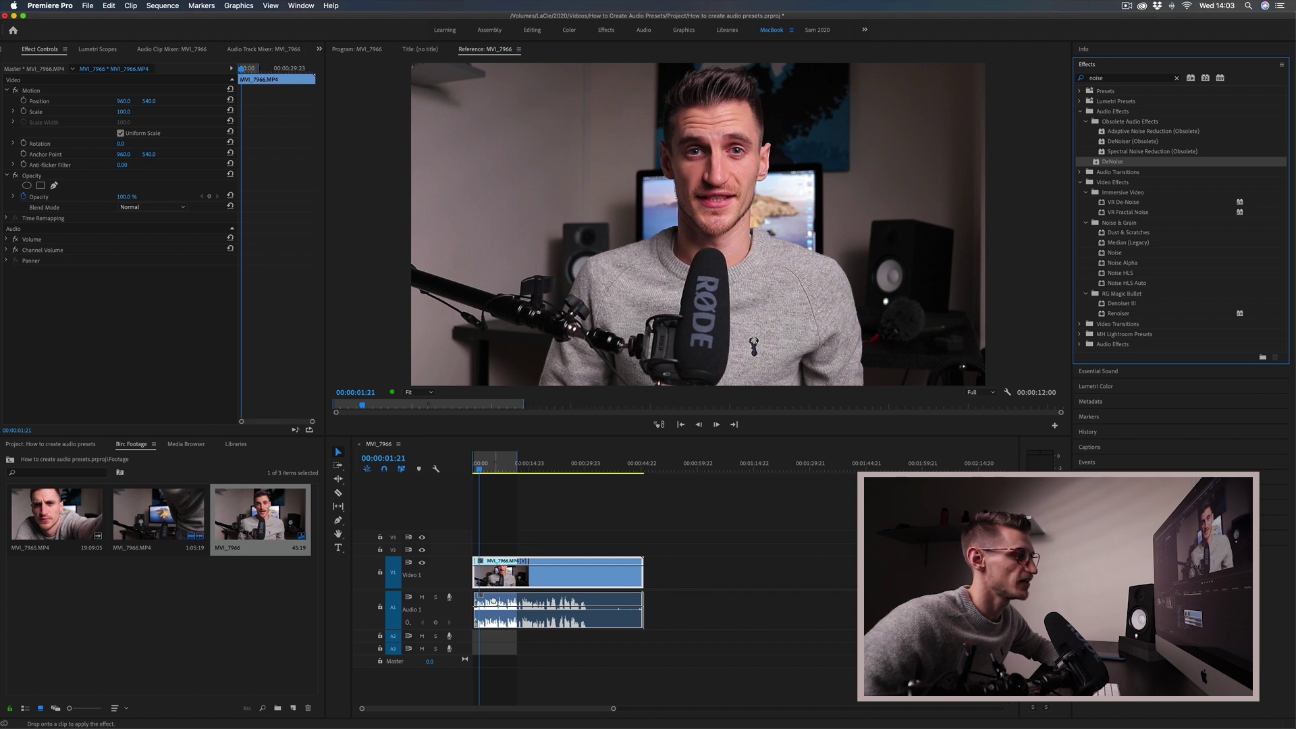
pyautogui.moveTo(495, 602); pyautogui.dragTo(498, 603)
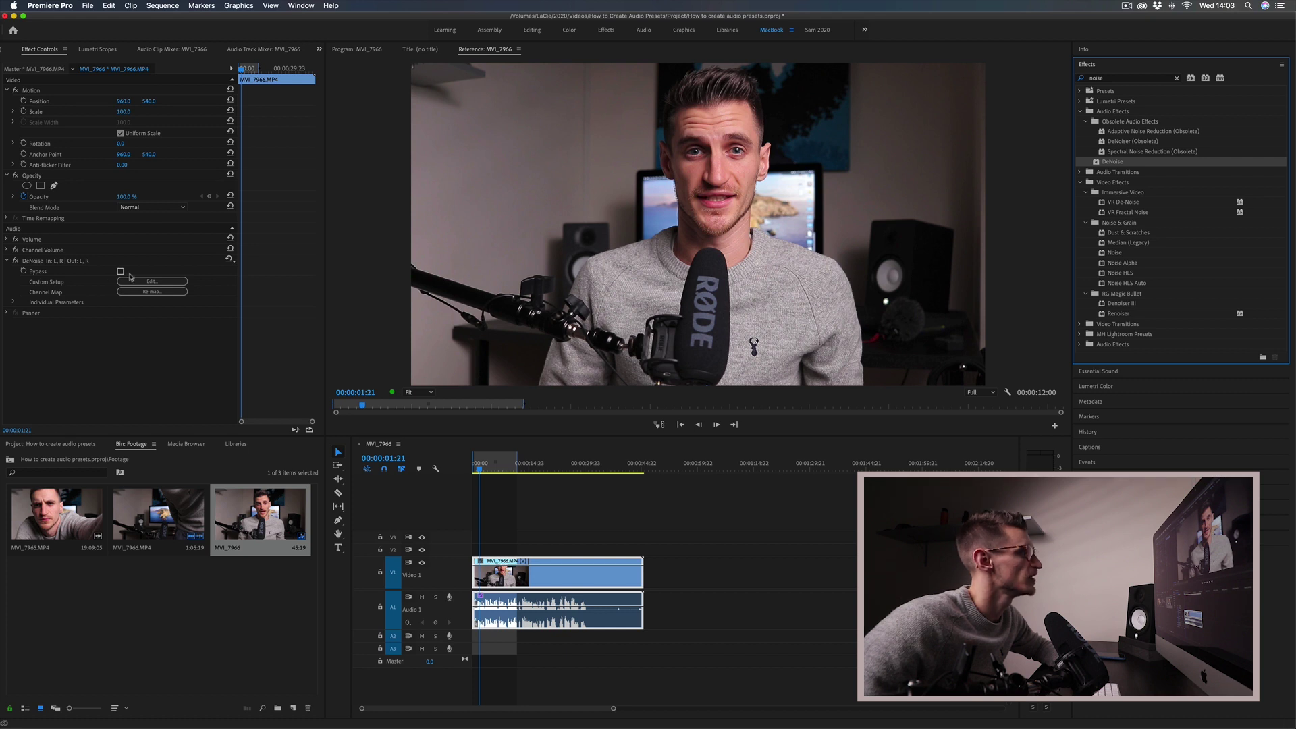
# - Open the DeNoise editor and set its amount to 0% while the clip plays
pyautogui.click(150, 282)
pyautogui.moveTo(651, 281); pyautogui.dragTo(563, 216)
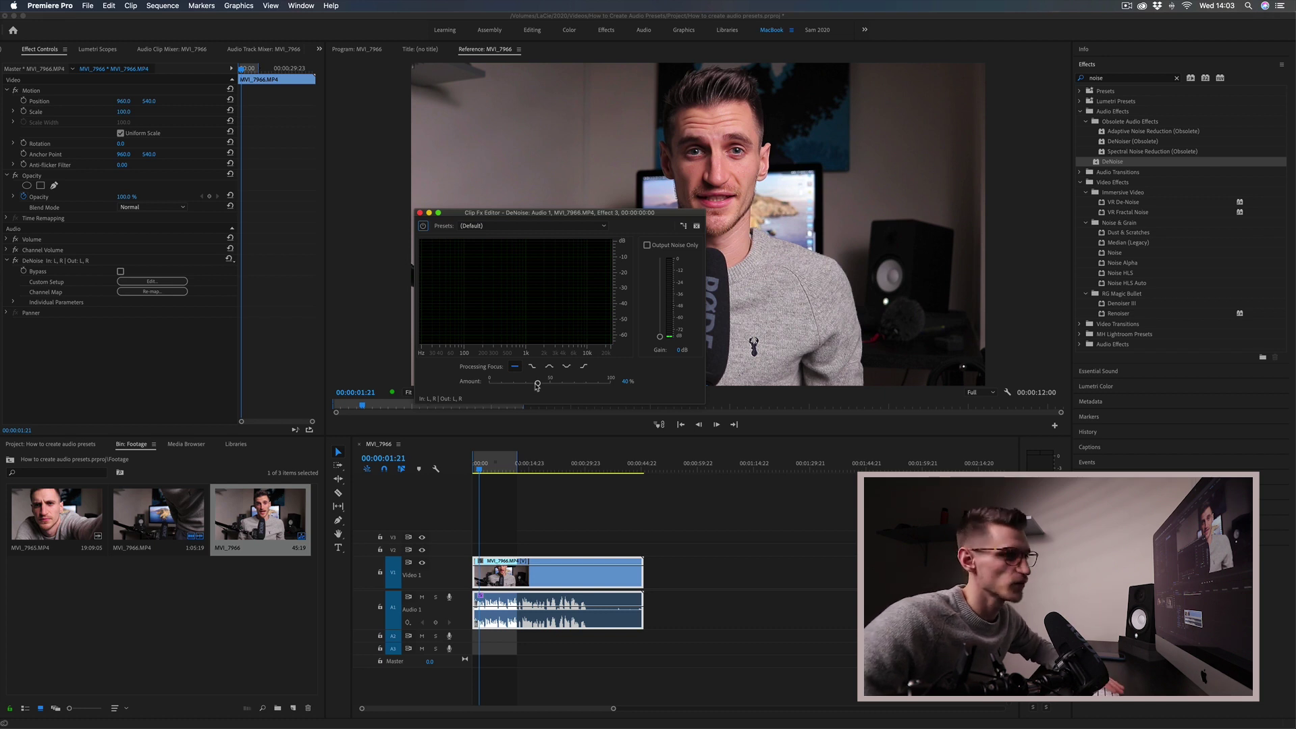
pyautogui.press('space')
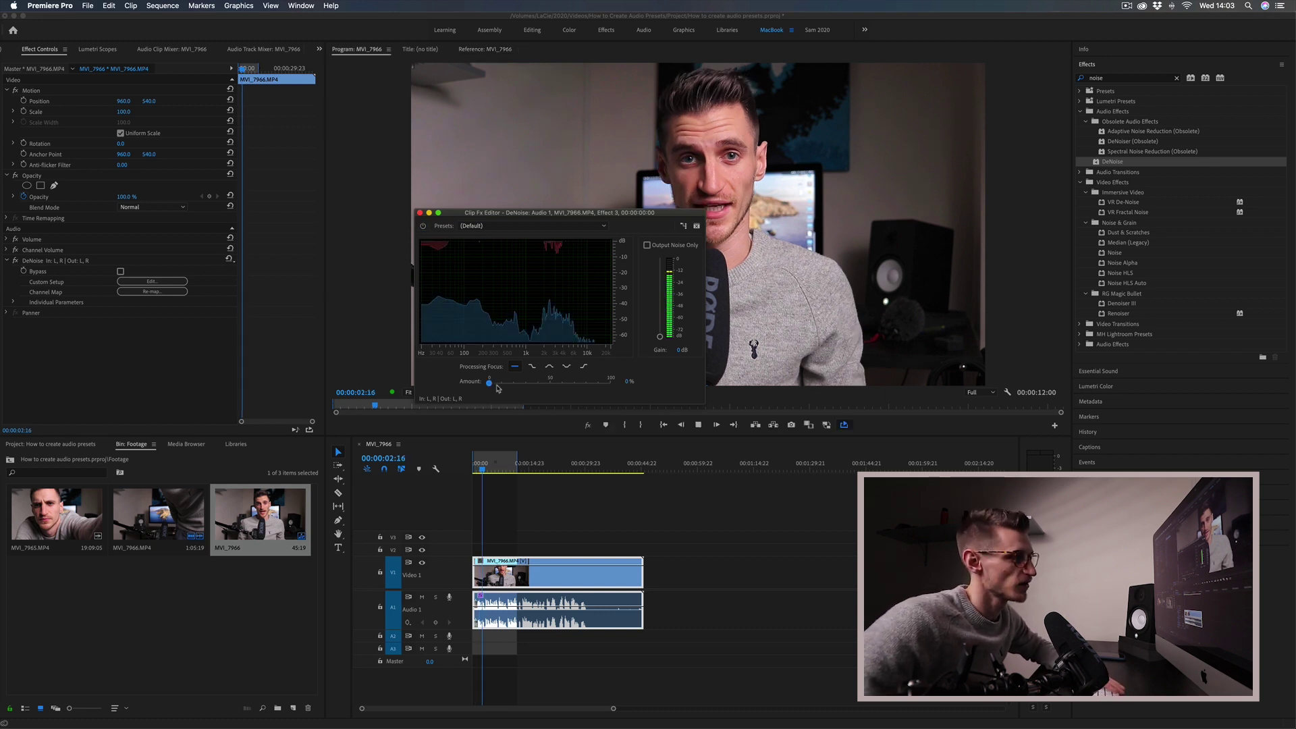
pyautogui.moveTo(537, 384); pyautogui.dragTo(487, 384)
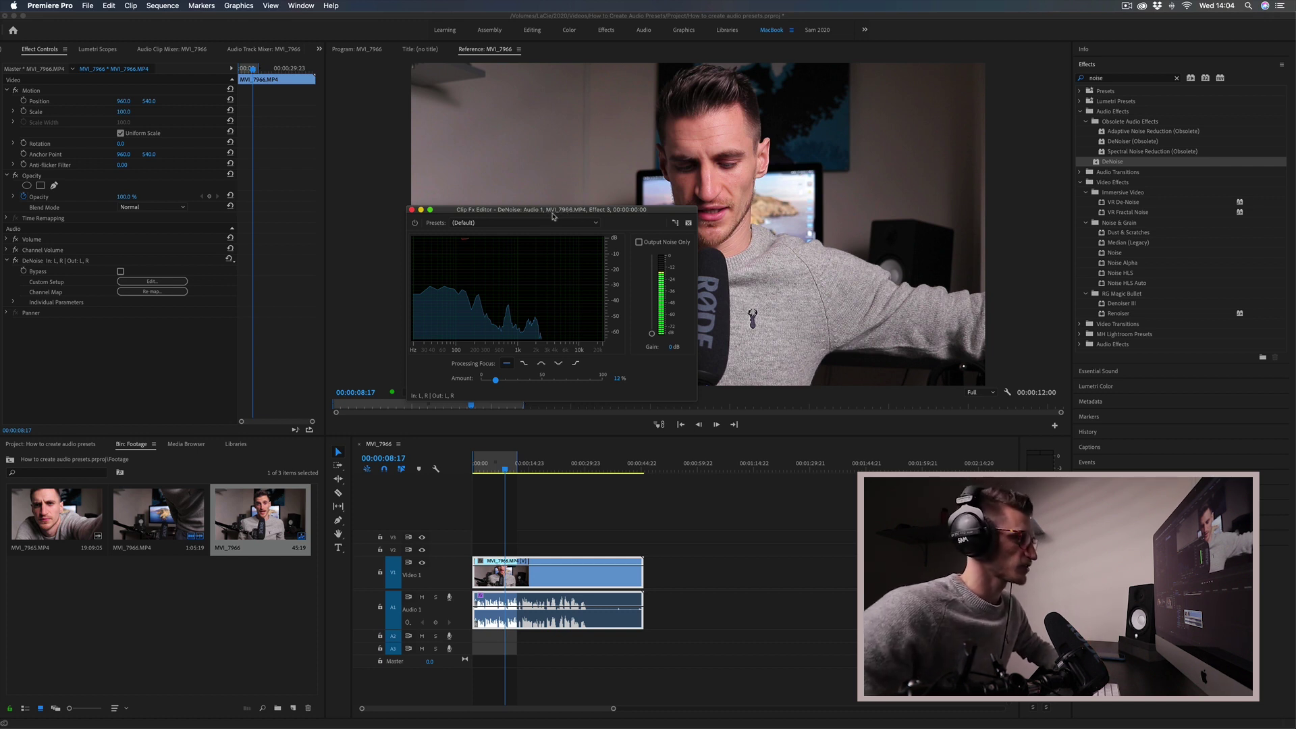
pyautogui.moveTo(481, 212); pyautogui.dragTo(443, 193)
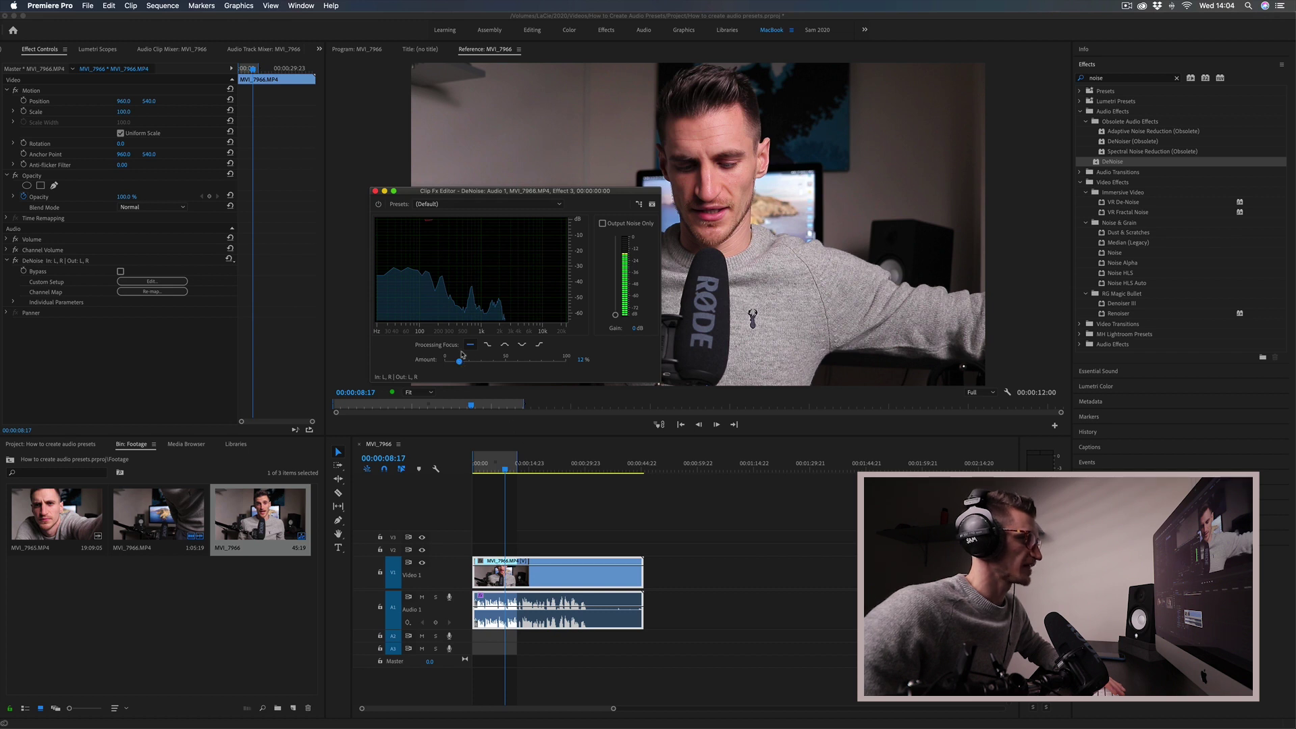
# - Toggle the DeNoise bypass off and on to compare processed and untreated audio
pyautogui.click(378, 205)
pyautogui.press('space')
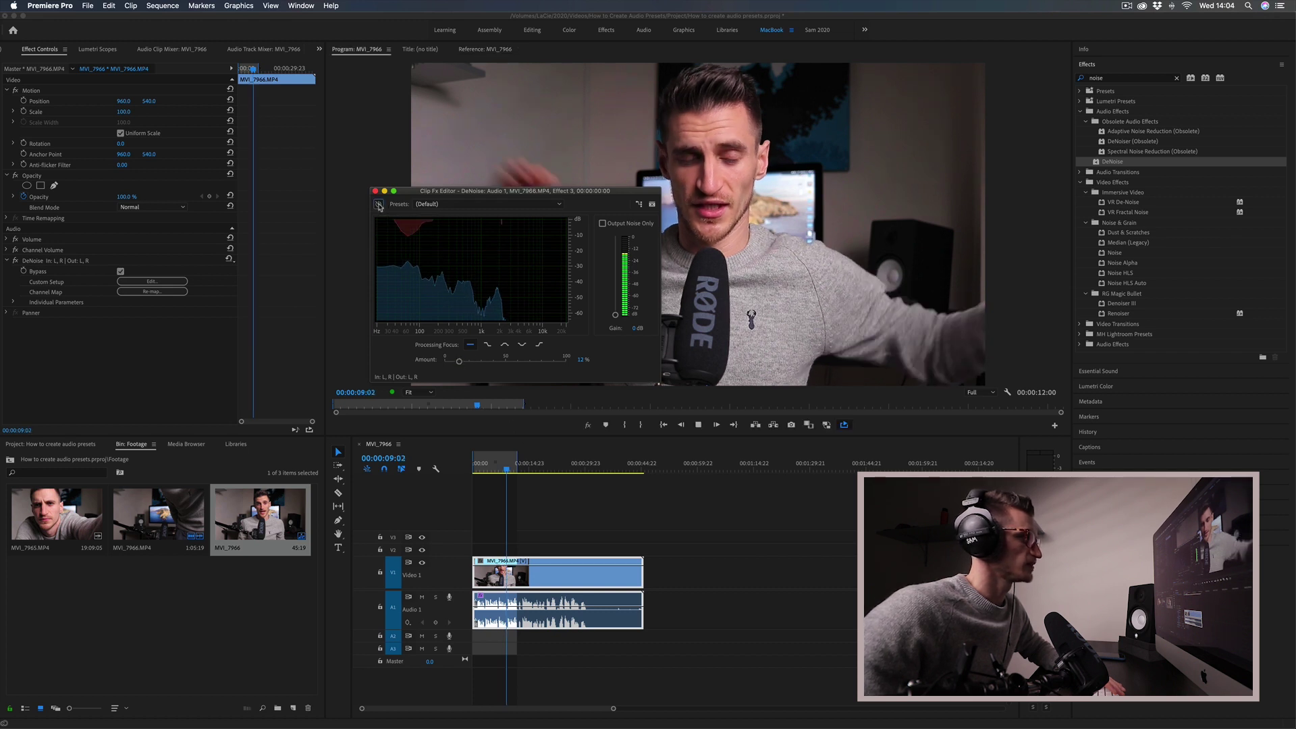
pyautogui.click(379, 204)
pyautogui.press('Home')
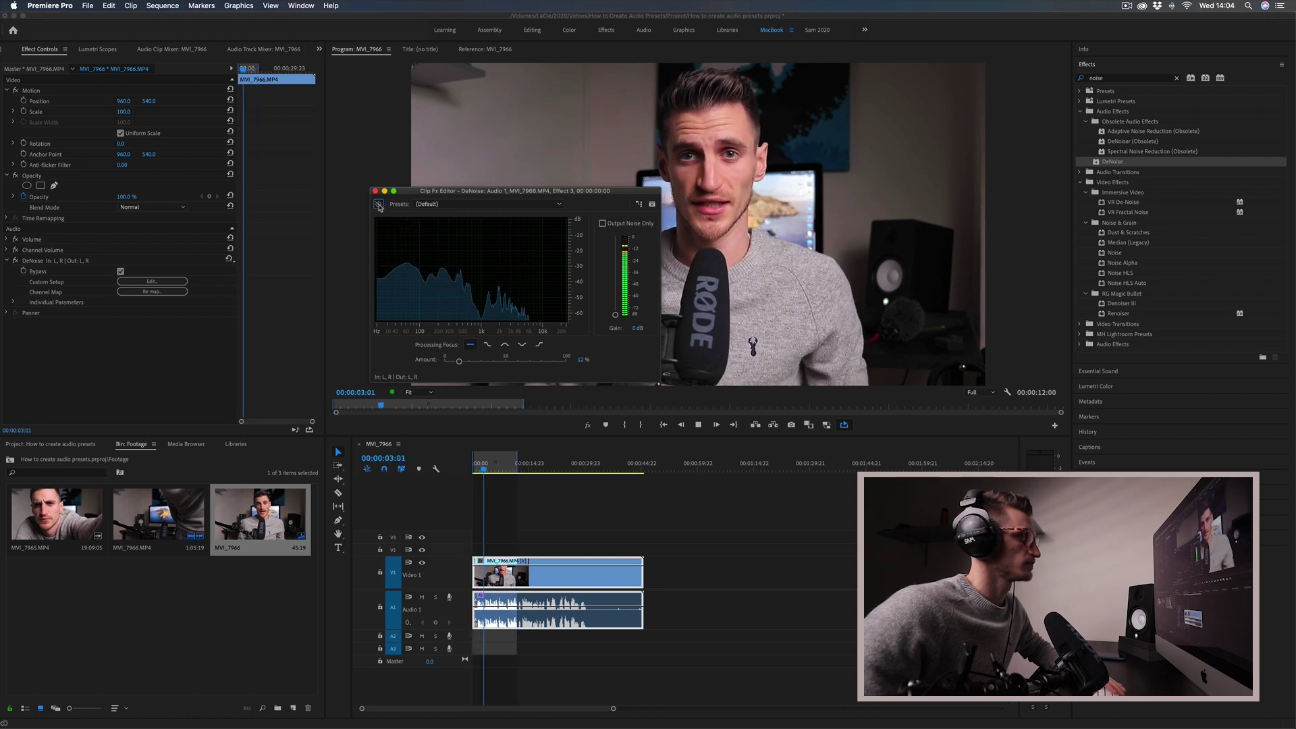
pyautogui.click(378, 205)
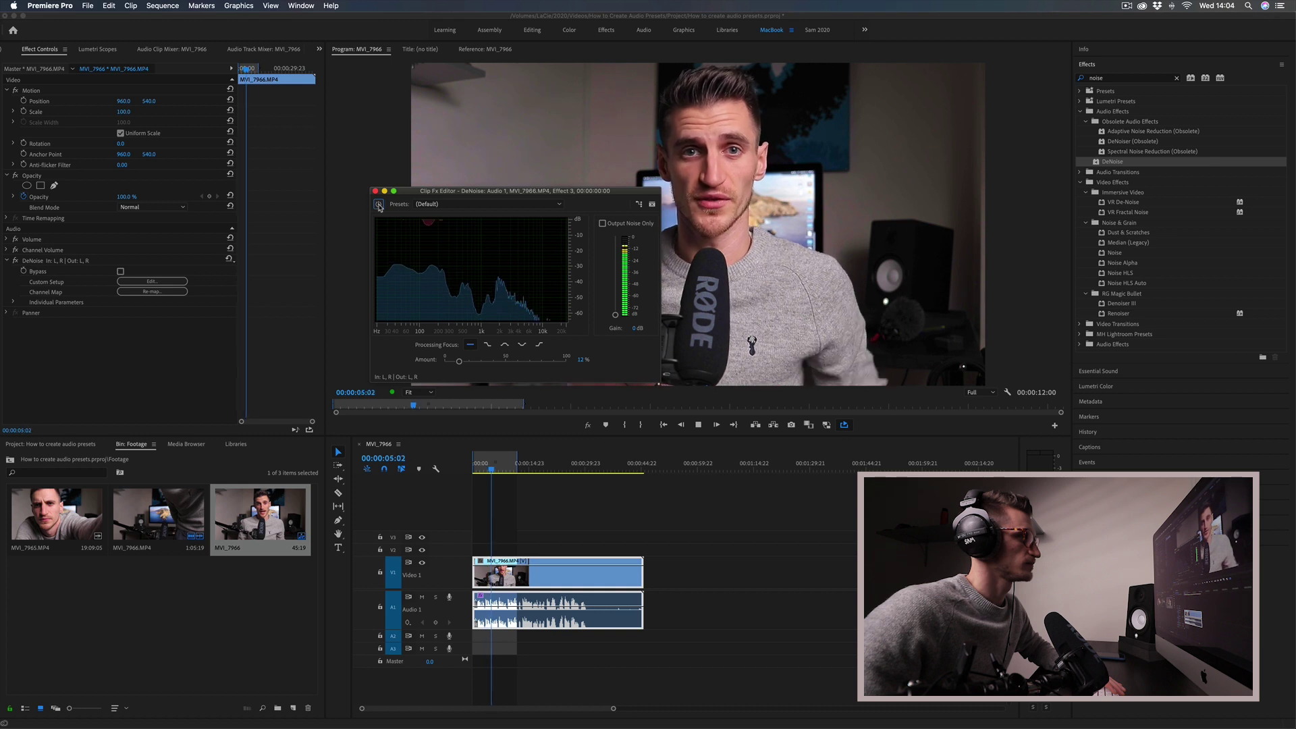
pyautogui.click(379, 205)
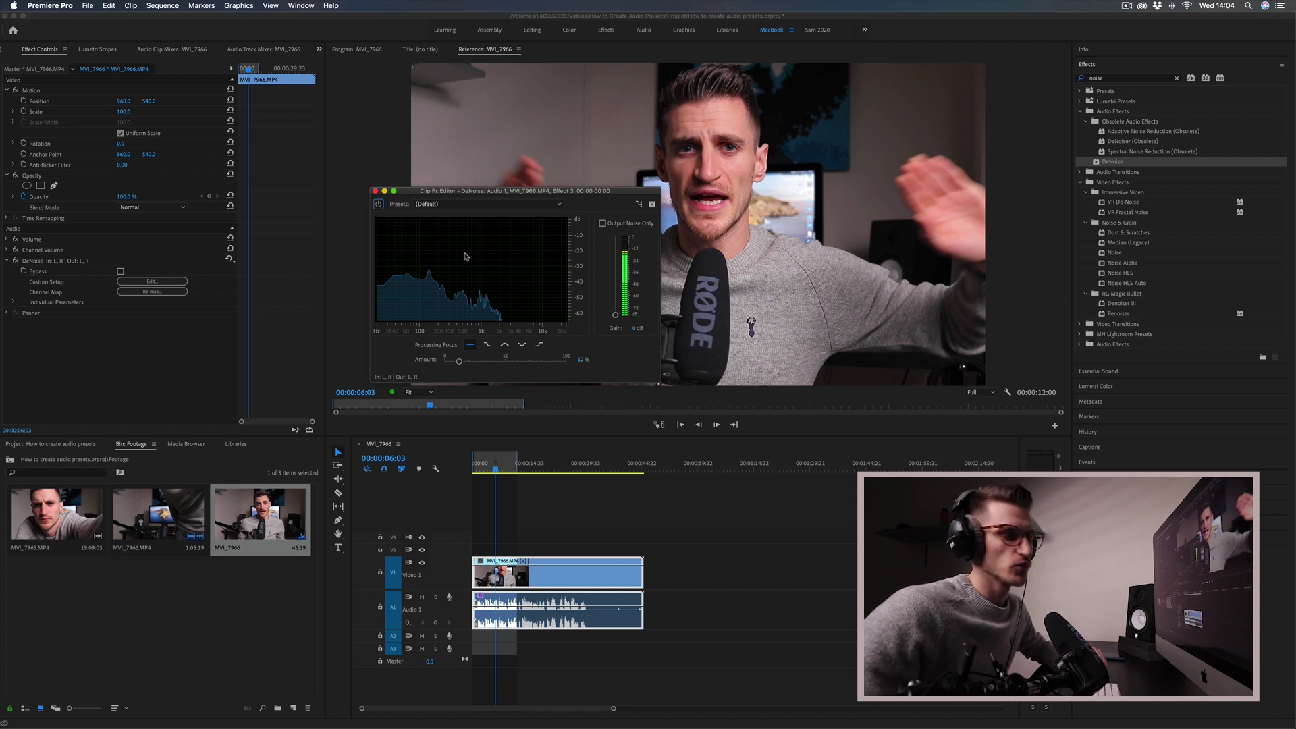
# - Close the DeNoise editor, collapse its settings, and search Effects for 'compress'
pyautogui.click(376, 191)
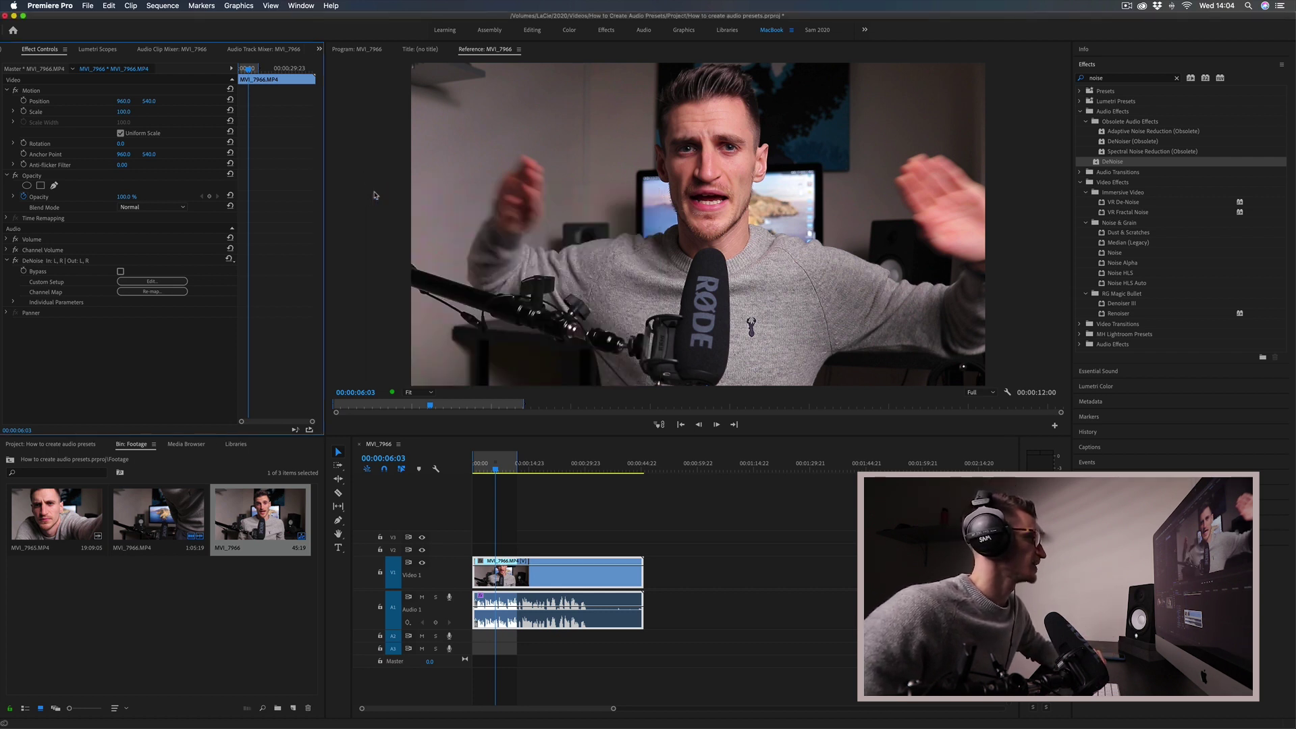
pyautogui.click(6, 261)
pyautogui.click(1153, 78)
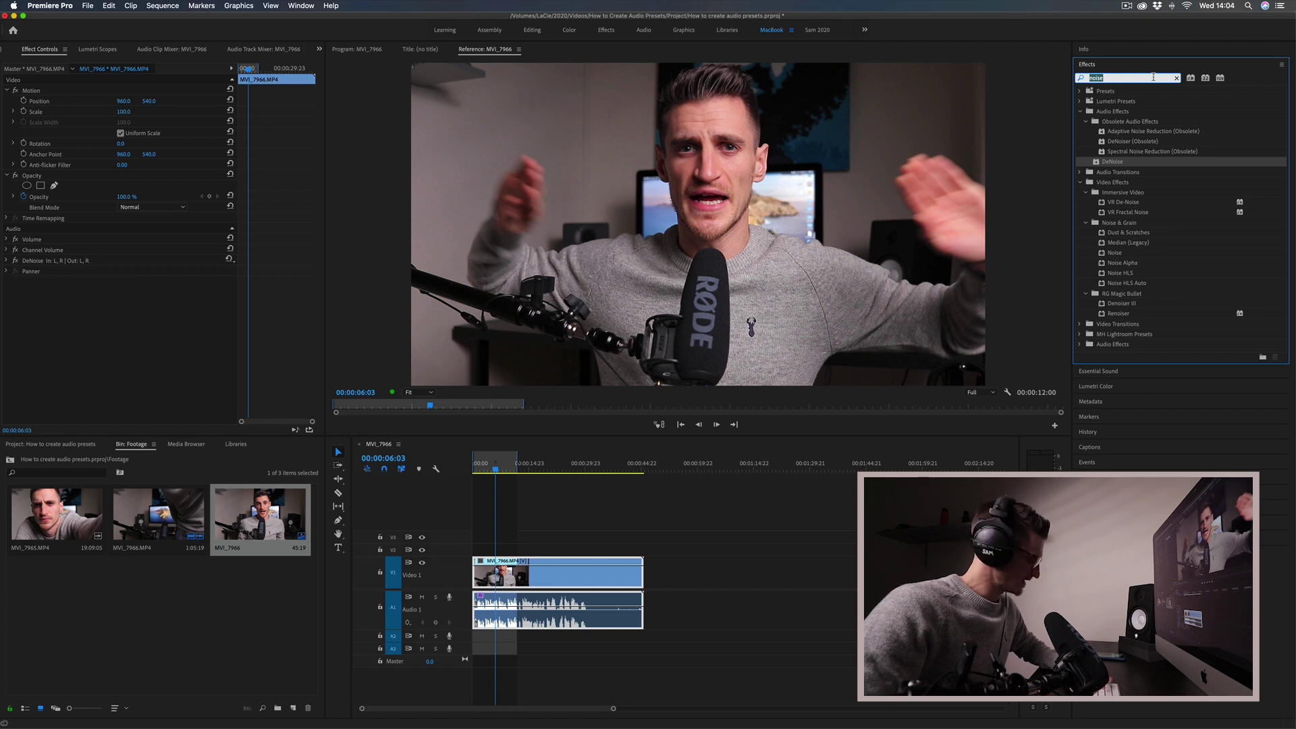
pyautogui.write('compress')
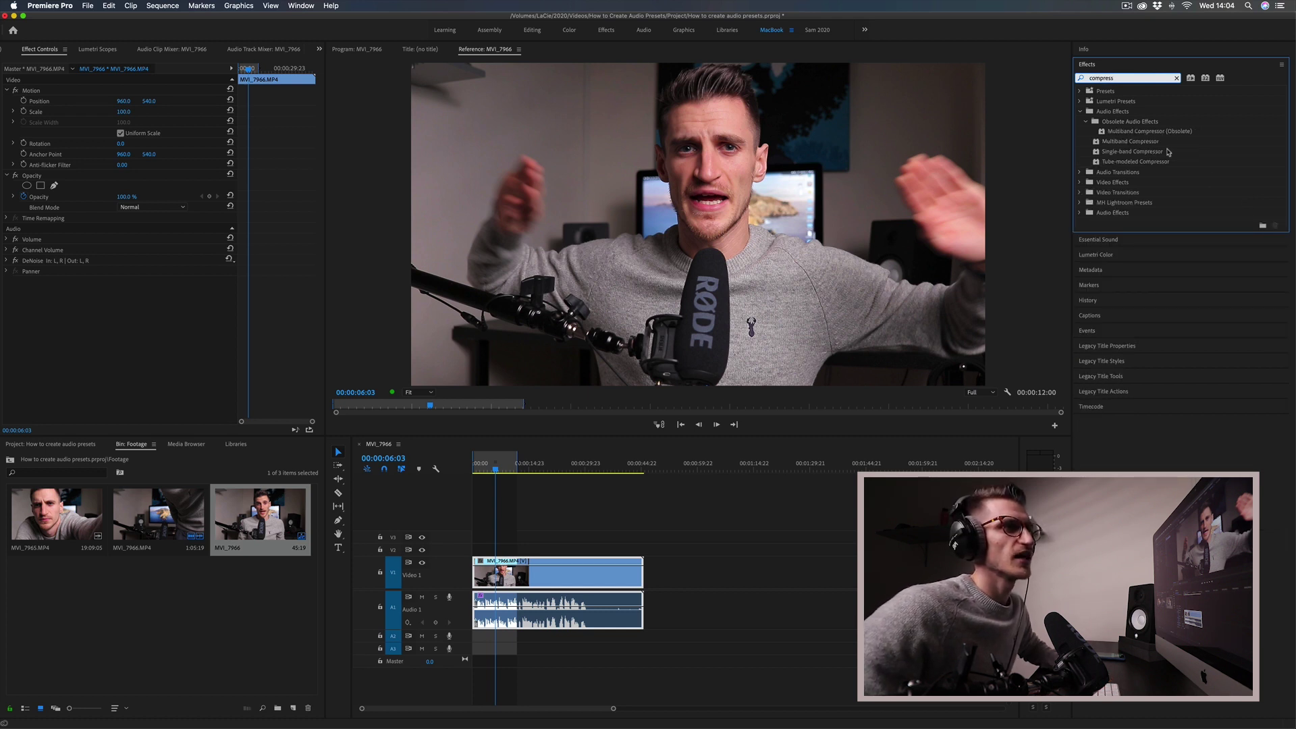
# - Drop Single-band Compressor on the MVI_7966 audio and open its editor over the monitor
pyautogui.moveTo(1137, 154); pyautogui.dragTo(497, 601)
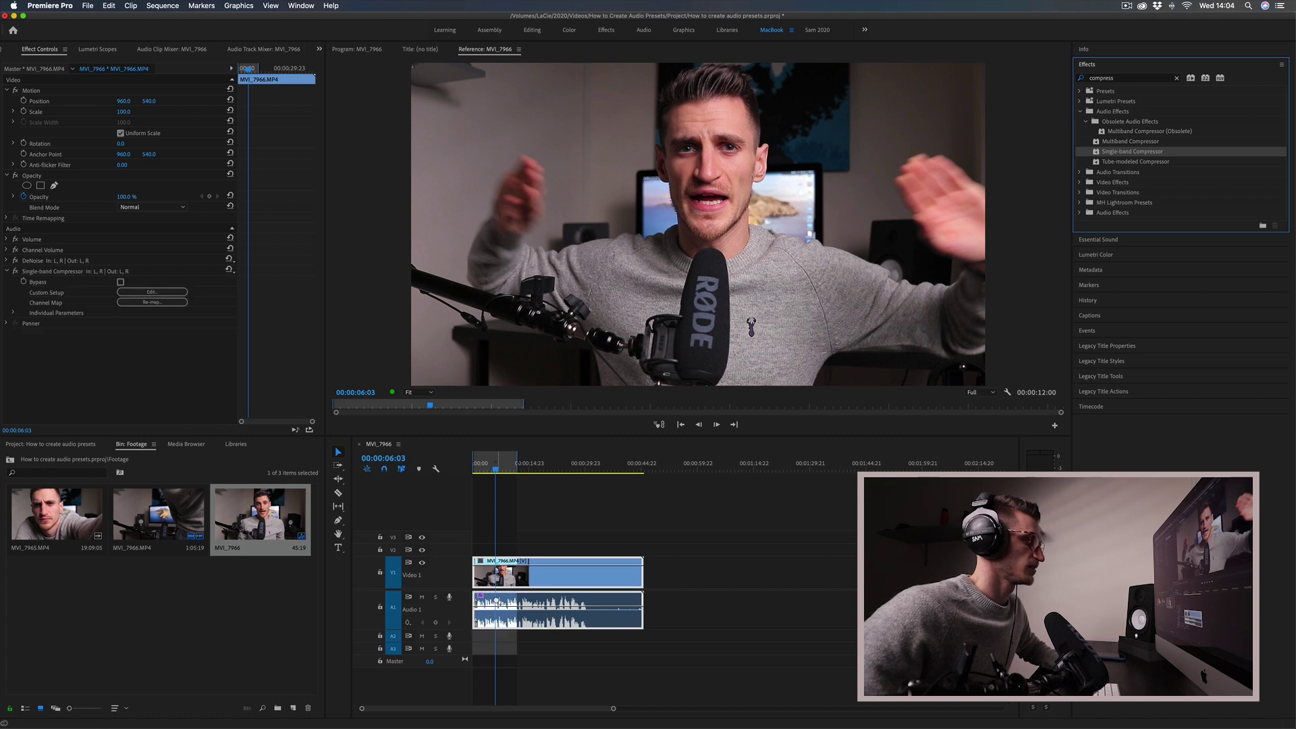
pyautogui.click(158, 294)
pyautogui.moveTo(662, 282); pyautogui.dragTo(683, 255)
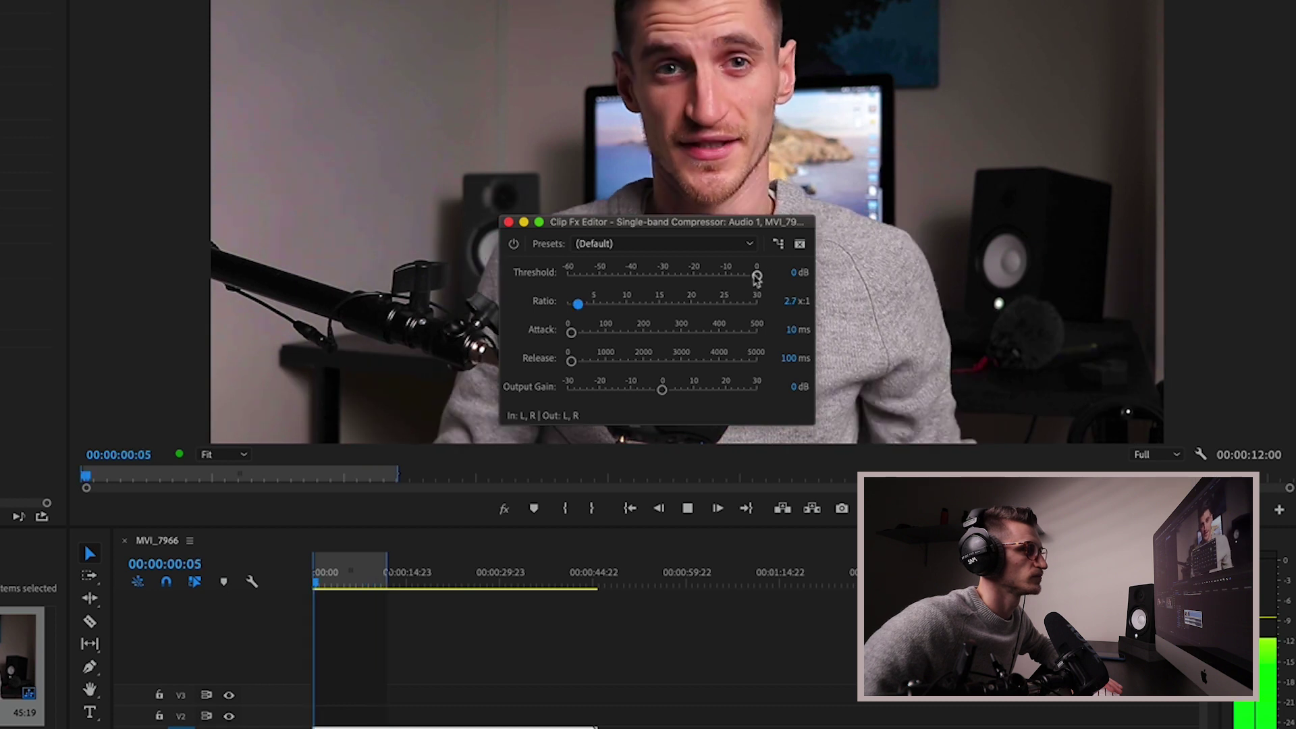
# - Set compressor threshold -29.3 dB, ratio 4.5:1, output gain 13.6 dB, then search Effects for 'eq'
pyautogui.moveTo(757, 274); pyautogui.dragTo(655, 282)
pyautogui.moveTo(662, 390); pyautogui.dragTo(705, 389)
pyautogui.moveTo(655, 276); pyautogui.dragTo(650, 277)
pyautogui.moveTo(578, 304)
pyautogui.mouseDown()
pyautogui.moveTo(607, 305)
pyautogui.moveTo(589, 305)
pyautogui.mouseUp()
pyautogui.moveTo(650, 275); pyautogui.dragTo(665, 276)
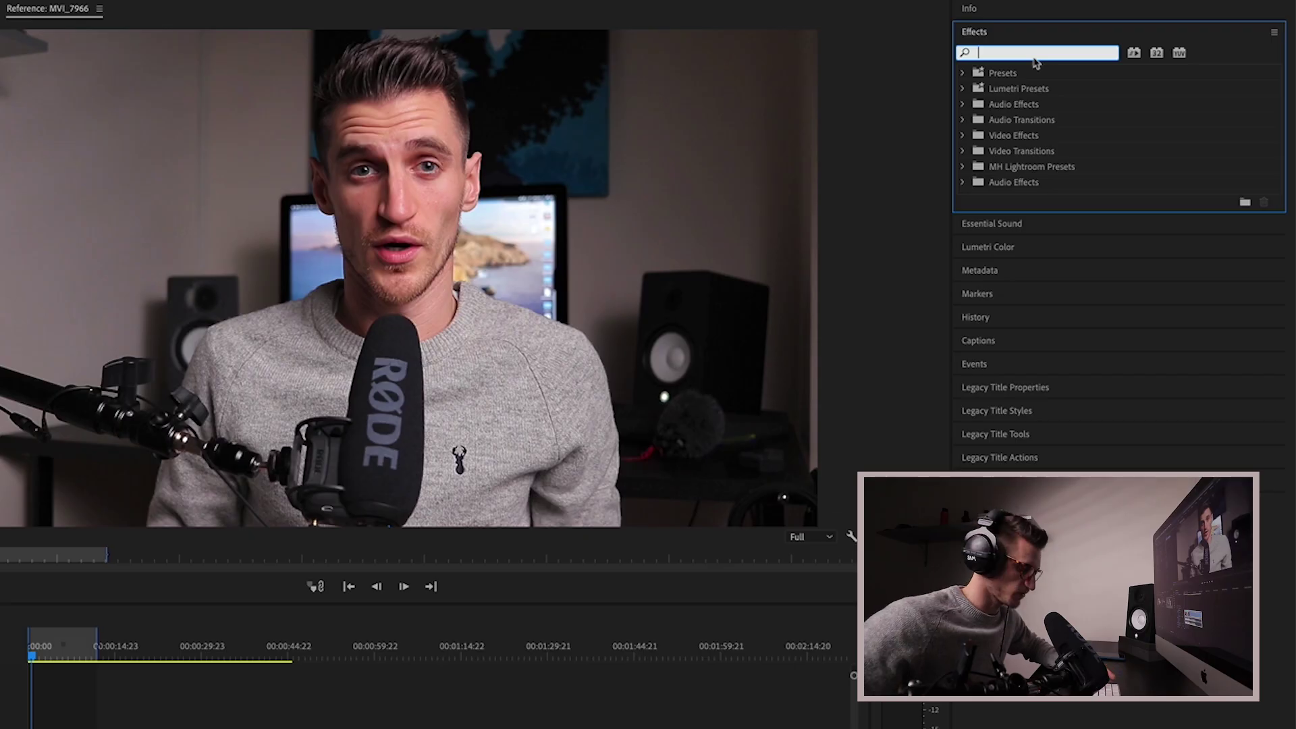
pyautogui.write('eq')
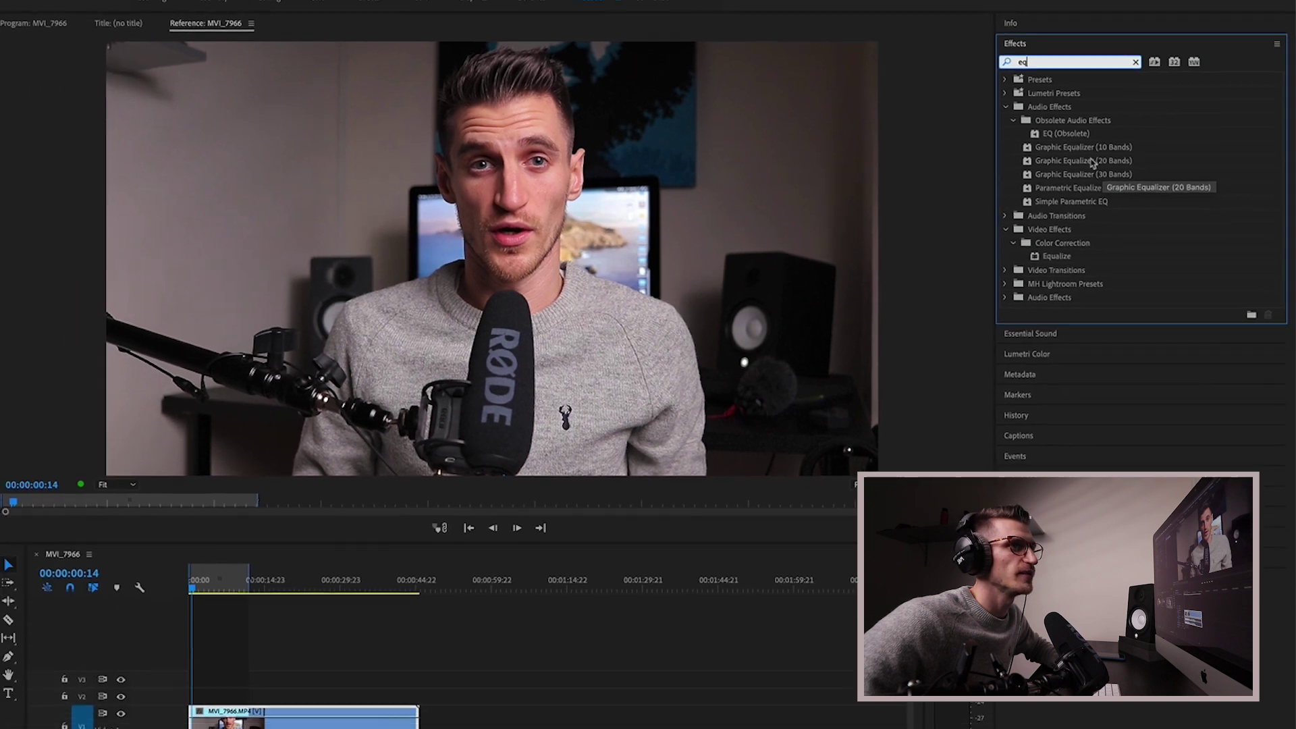
# - Apply Graphic Equalizer (20 Bands) to the audio, reset its 355 Hz band to zero, and close the editor
pyautogui.click(1064, 169)
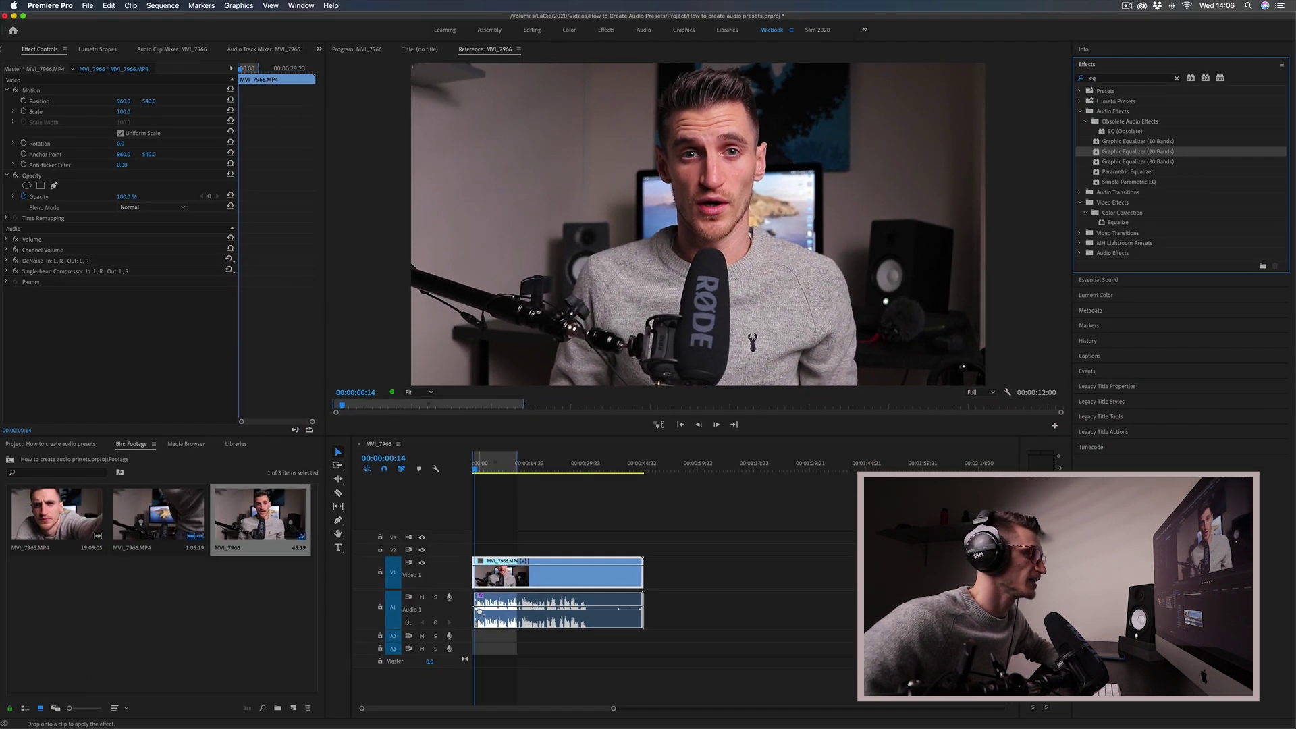
pyautogui.moveTo(1125, 153); pyautogui.dragTo(131, 417)
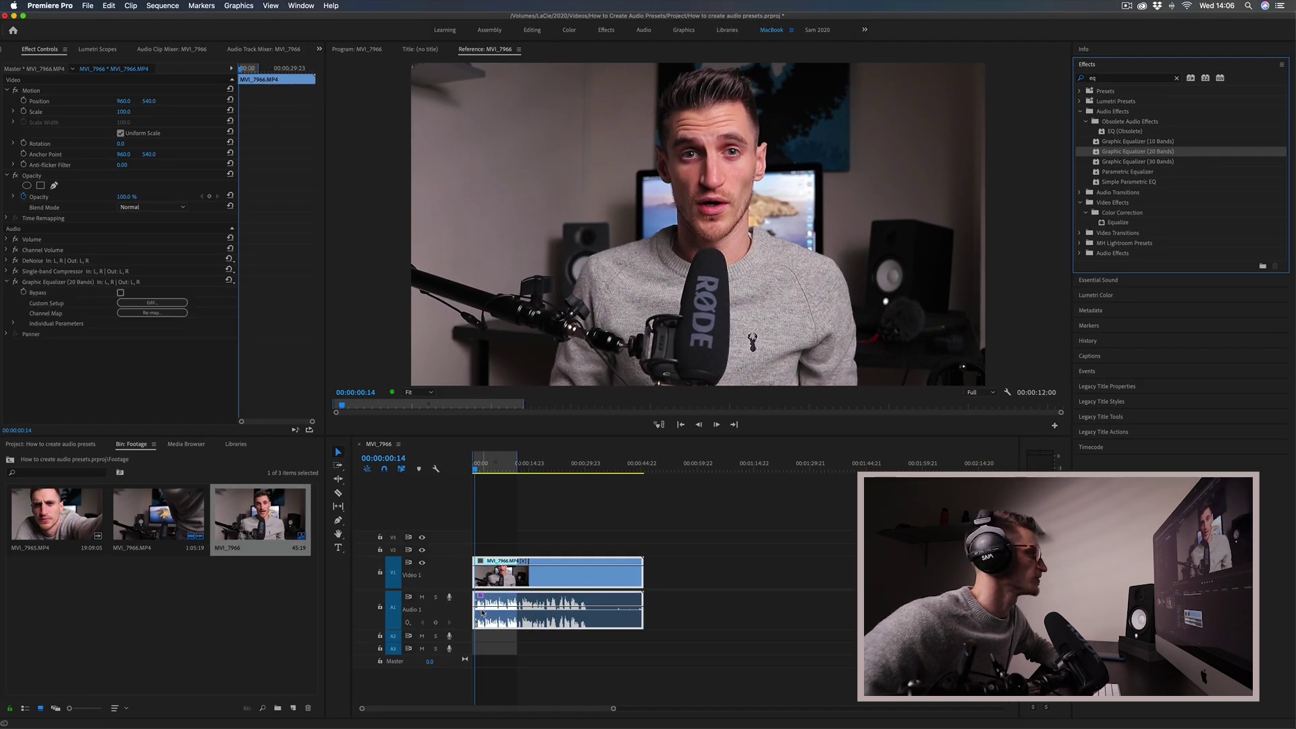
pyautogui.click(149, 303)
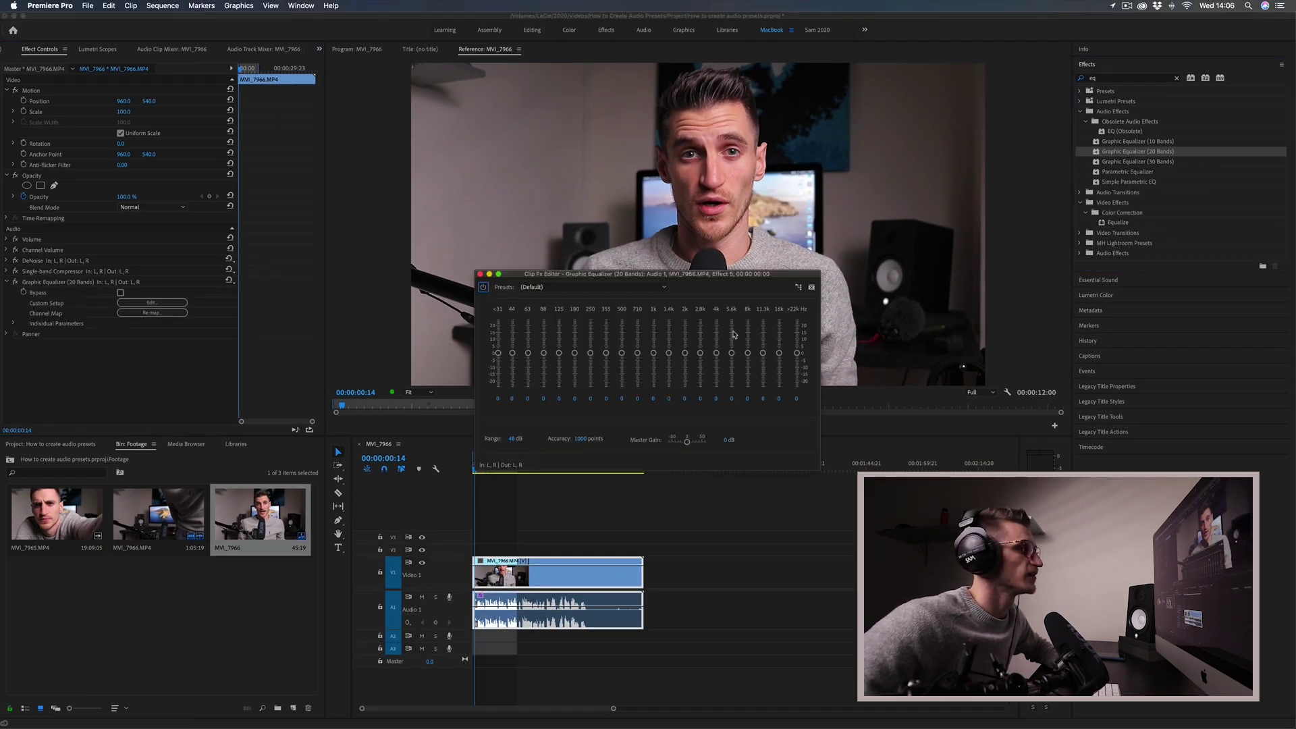
pyautogui.moveTo(656, 270); pyautogui.dragTo(774, 286)
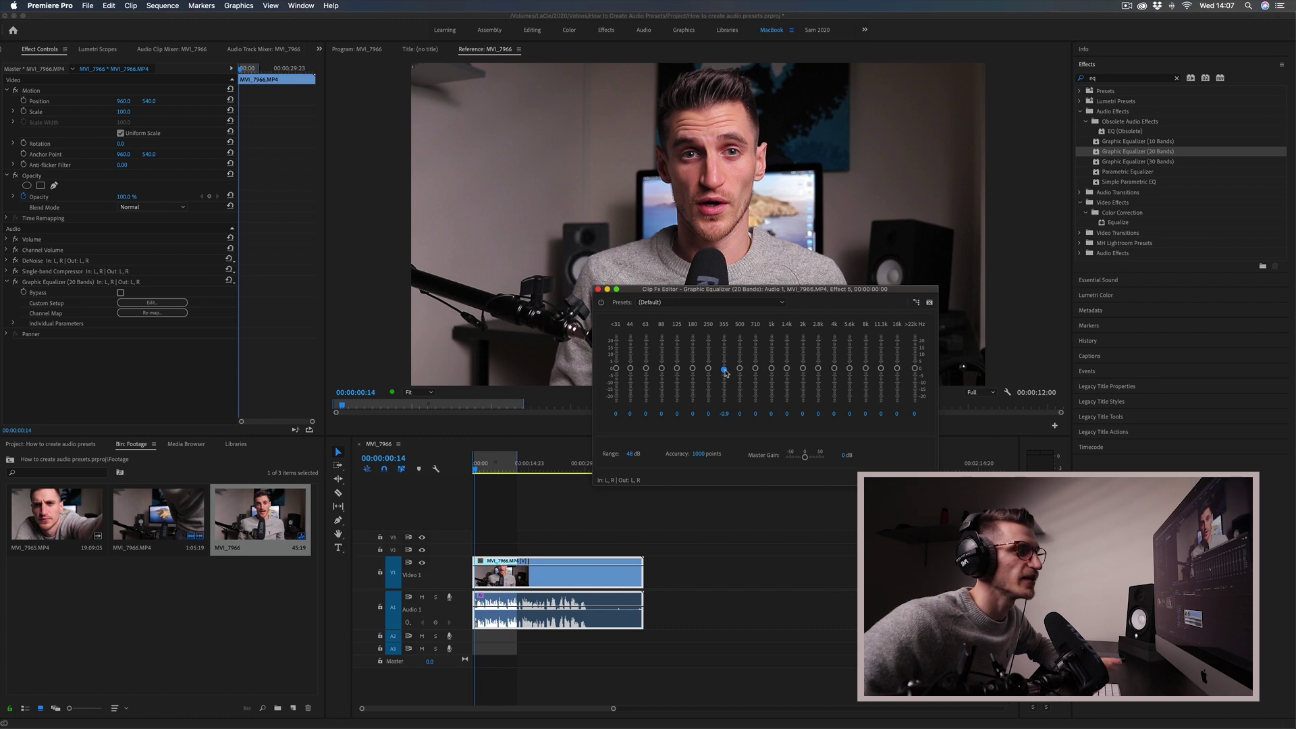
pyautogui.moveTo(728, 352); pyautogui.dragTo(726, 371)
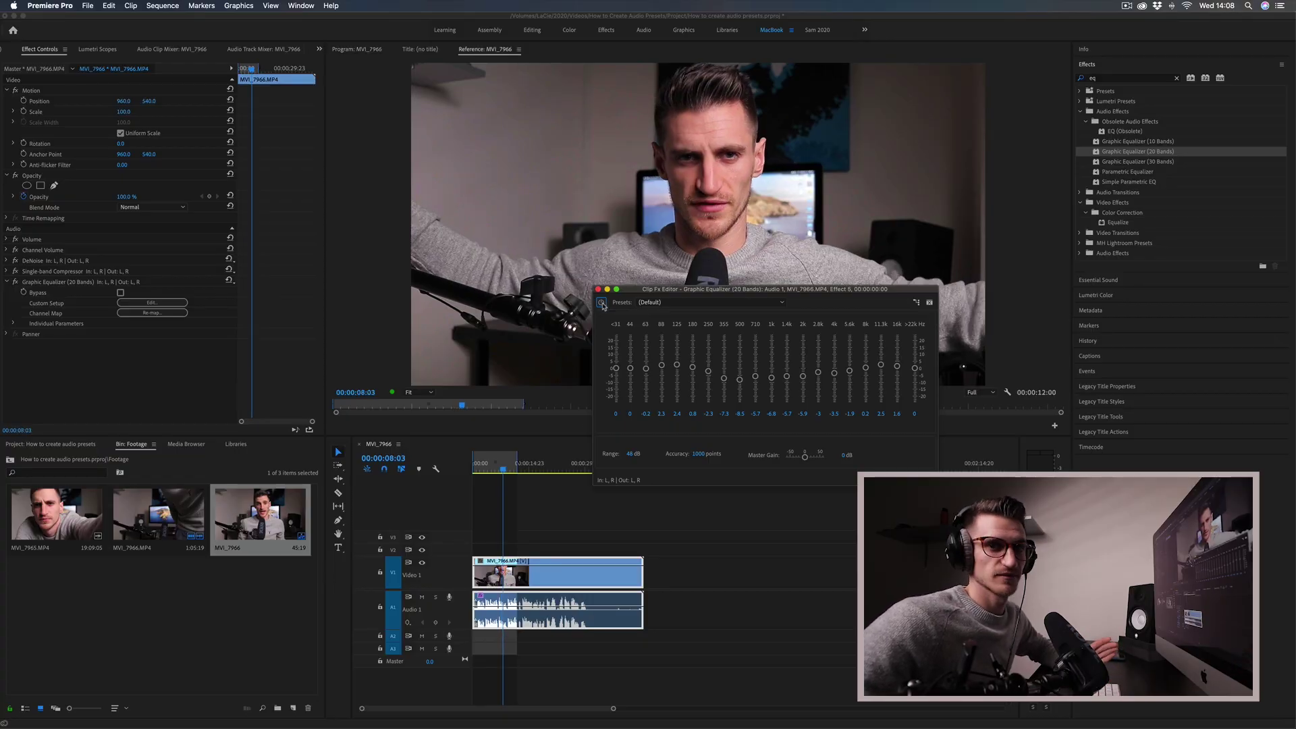
pyautogui.click(208, 386)
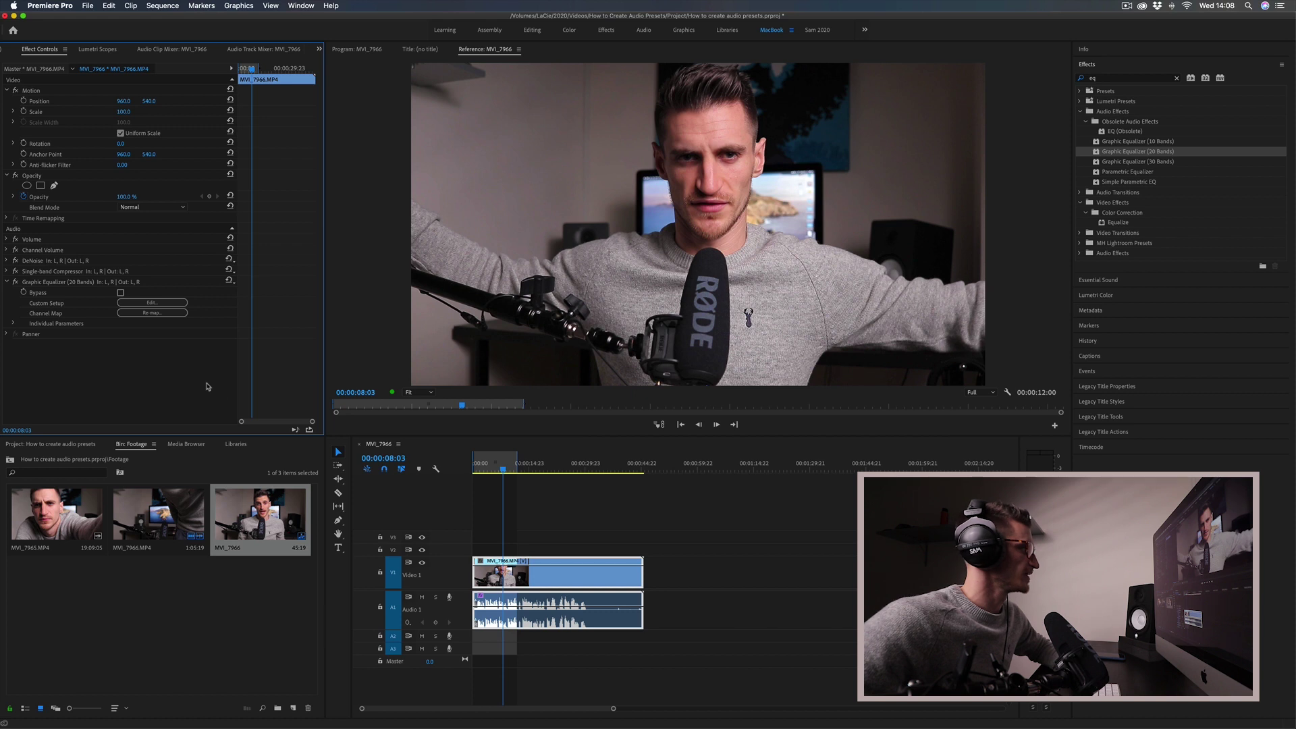
# - Select DeNoise, Single-band Compressor and Graphic Equalizer in Effect Controls and choose Save Preset
pyautogui.click(12, 283)
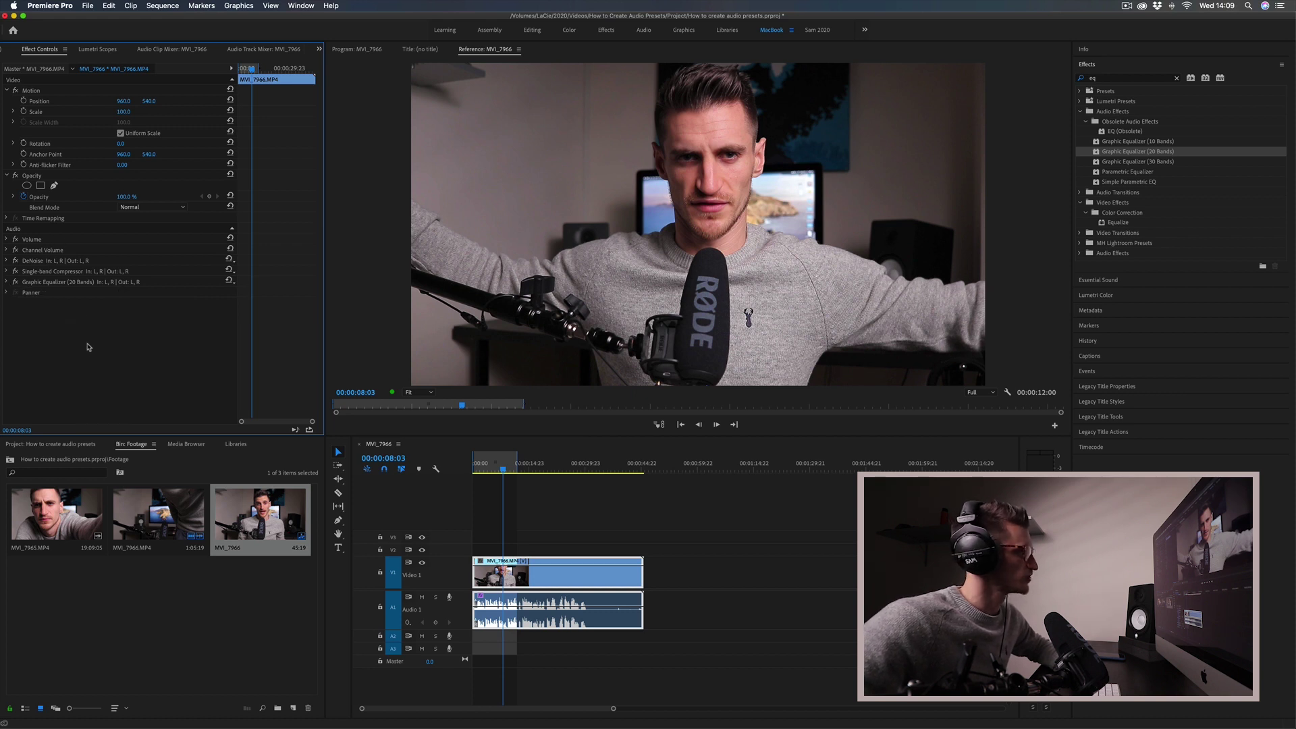
pyautogui.rightClick(66, 346)
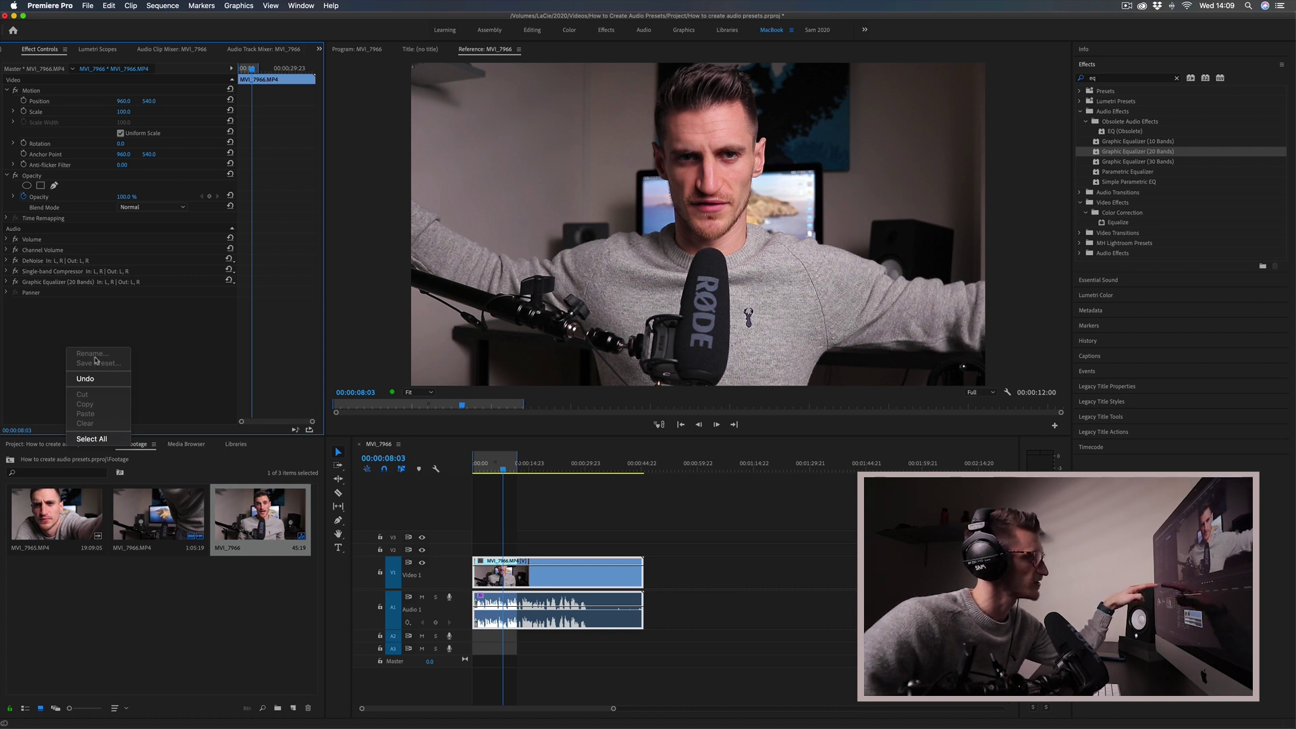
pyautogui.click(123, 339)
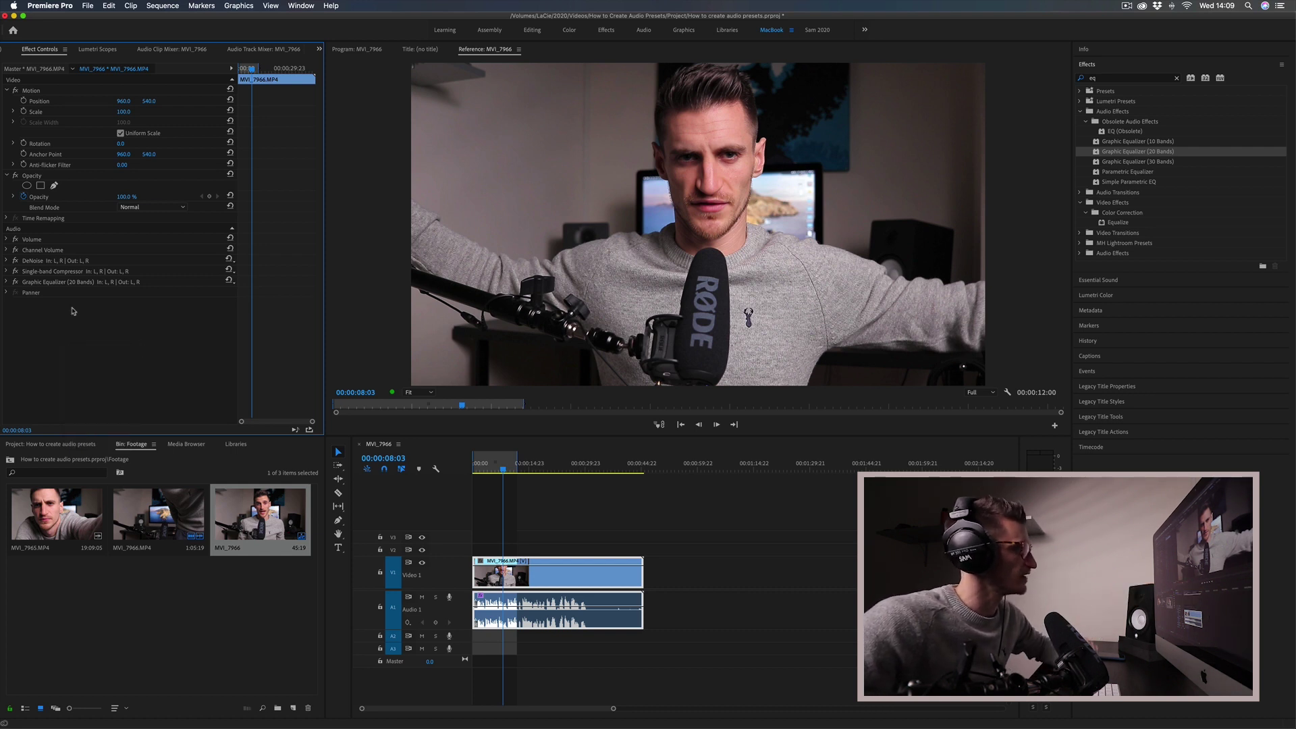
pyautogui.press('super+a')
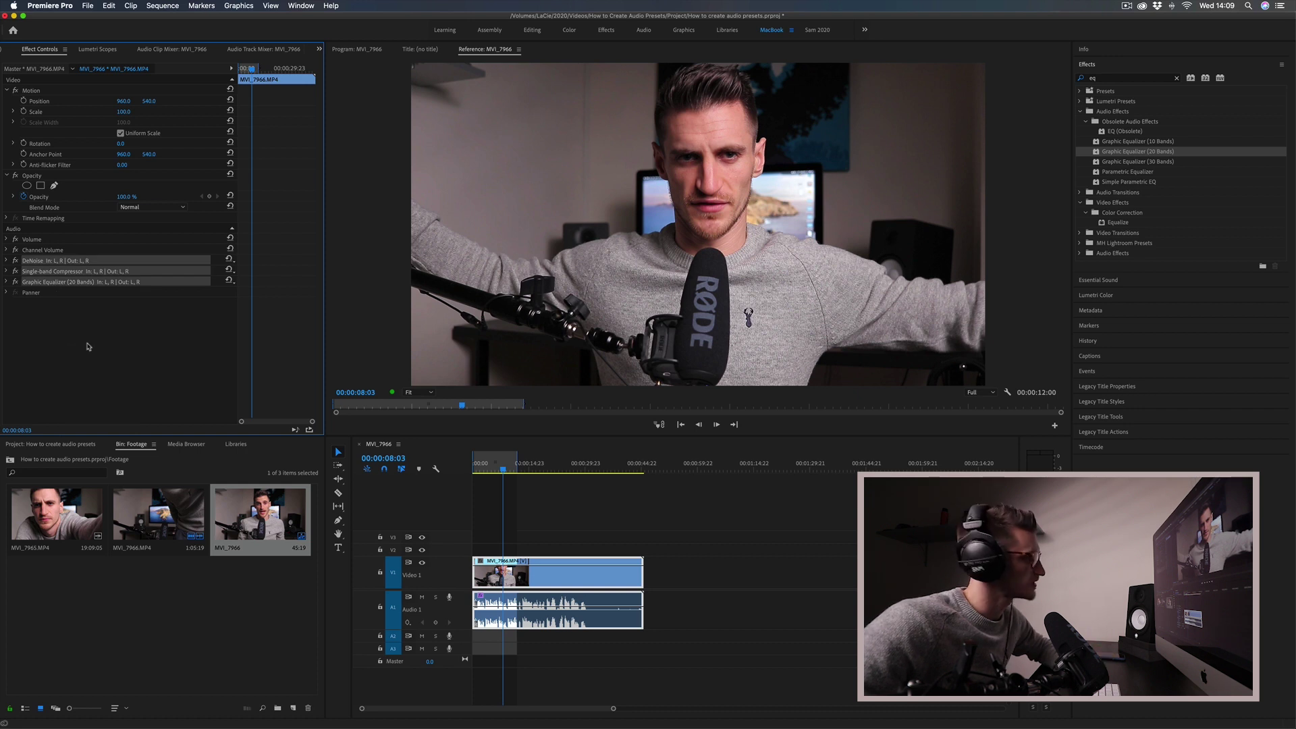
pyautogui.click(66, 306)
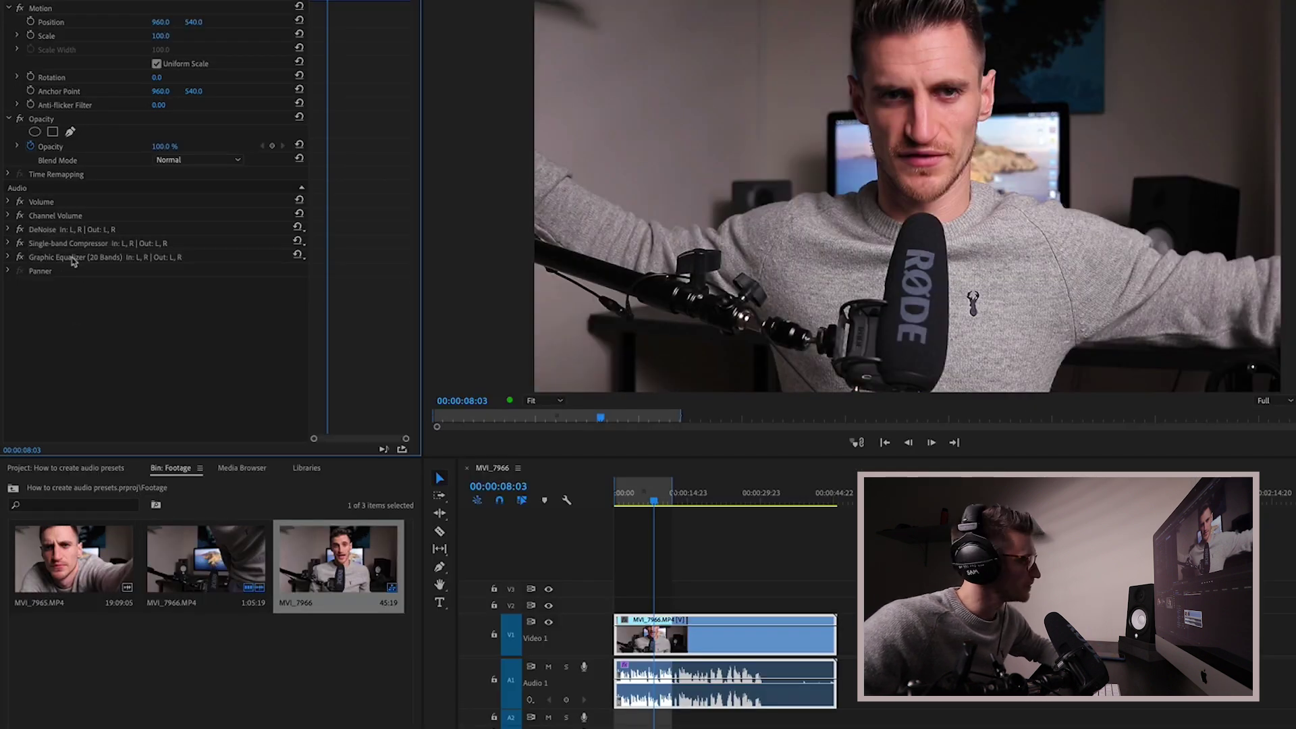
pyautogui.click(73, 258)
pyautogui.keyDown('super'); pyautogui.click(67, 243); pyautogui.keyUp('super')
pyautogui.keyDown('super'); pyautogui.click(59, 229); pyautogui.keyUp('super')
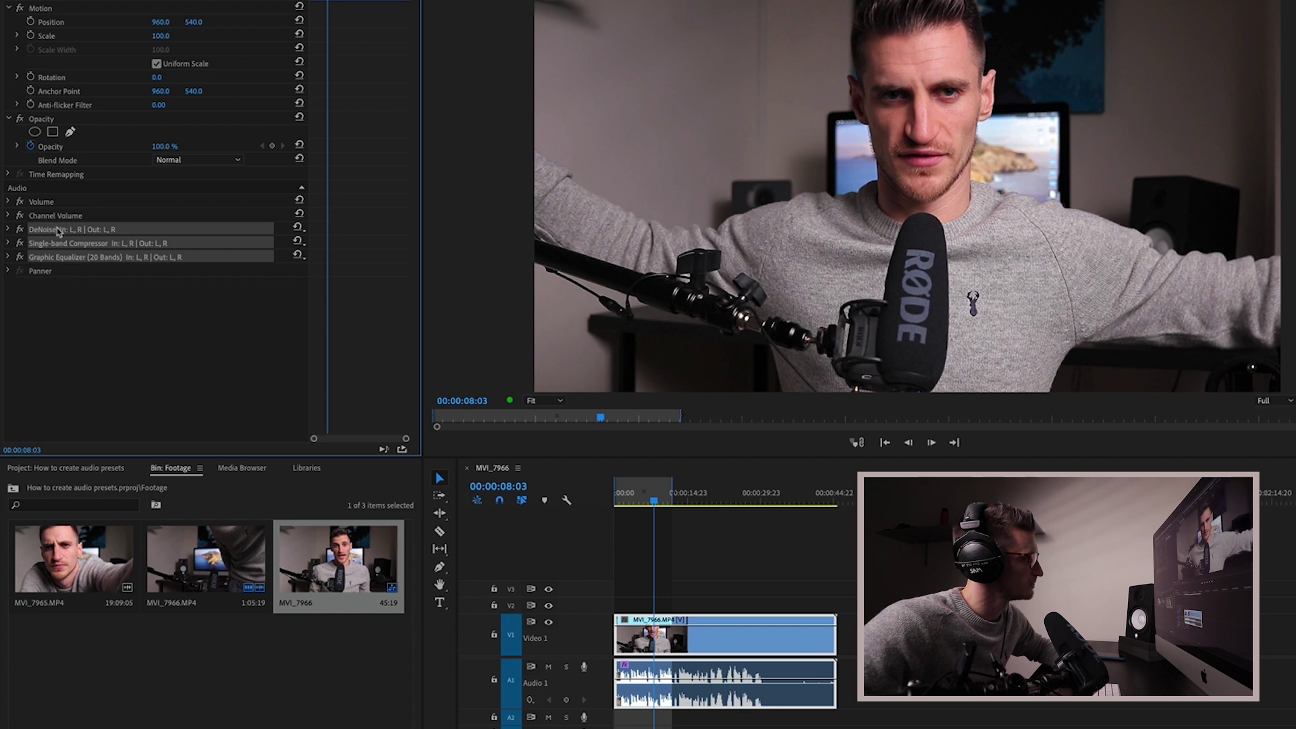
pyautogui.rightClick(64, 231)
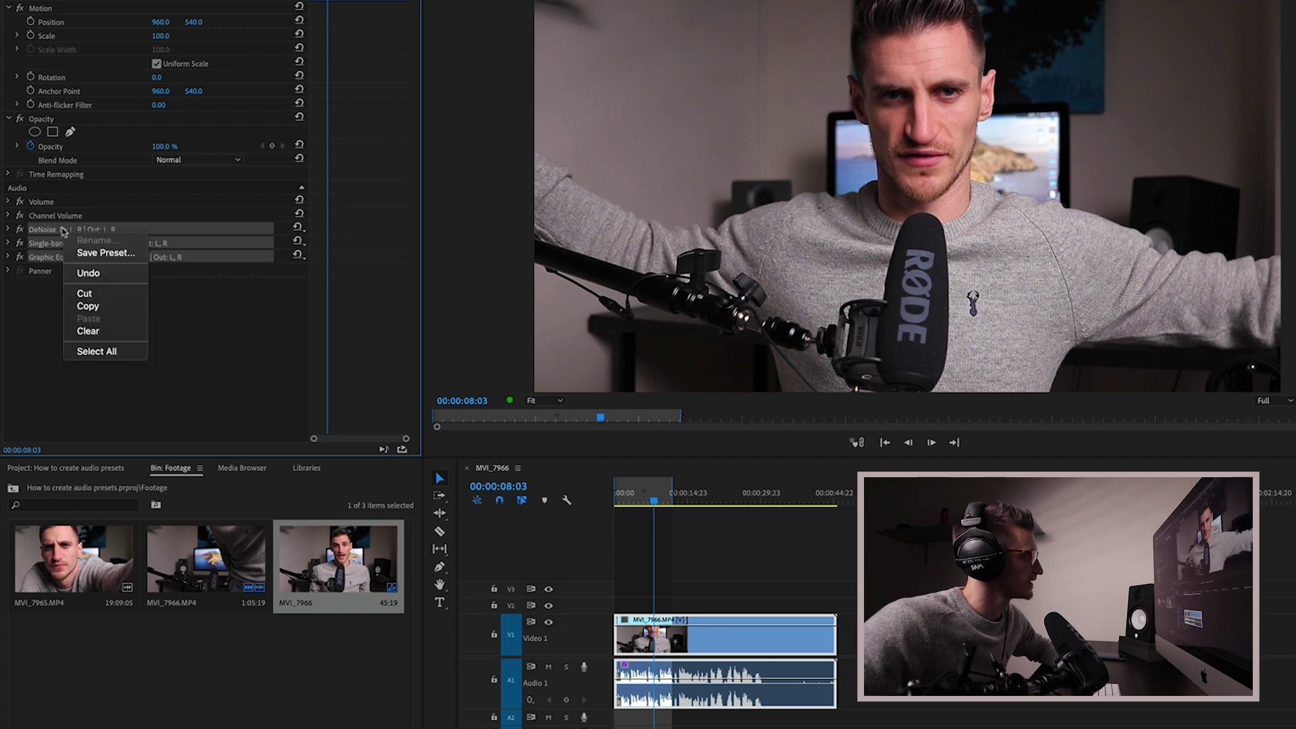
pyautogui.click(100, 254)
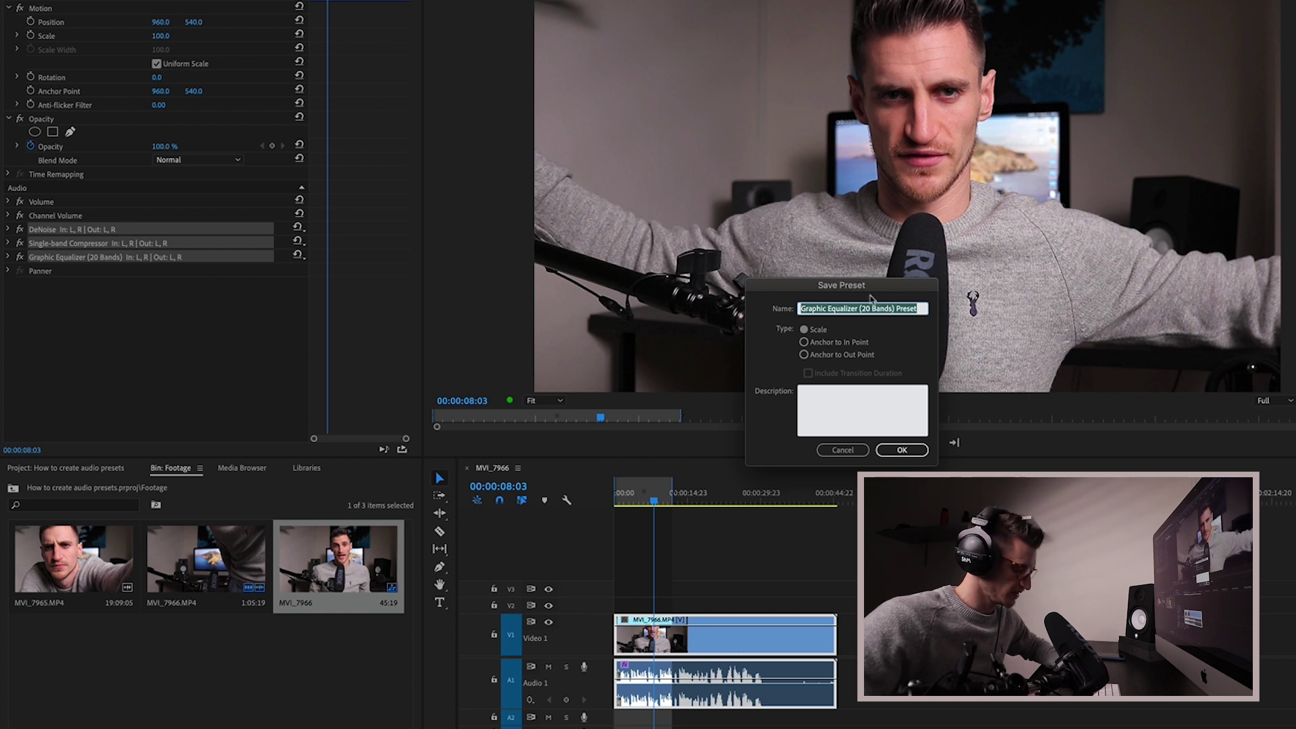
# - Name the preset 'SH Podcast Audio Preset', describe it 'Podcast Male' and 'Compressed', and save it
pyautogui.write('SH')
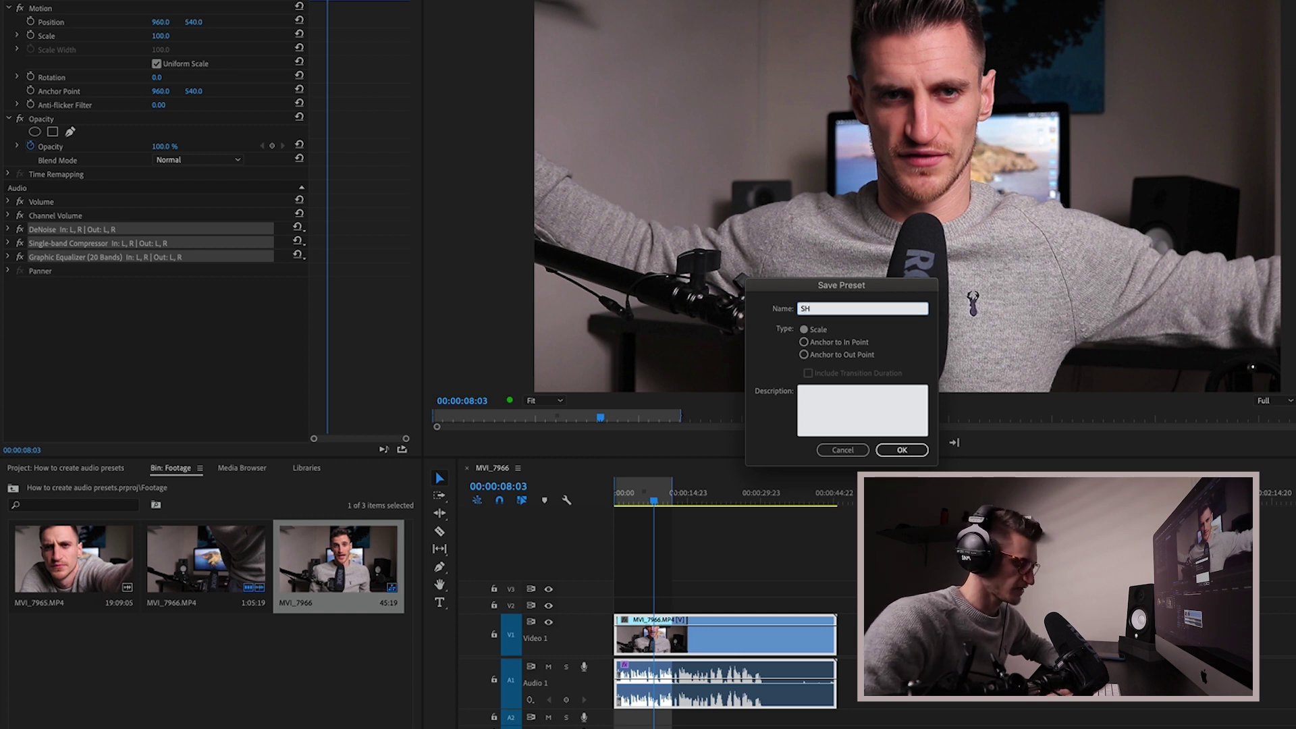
pyautogui.write(' Podcast ')
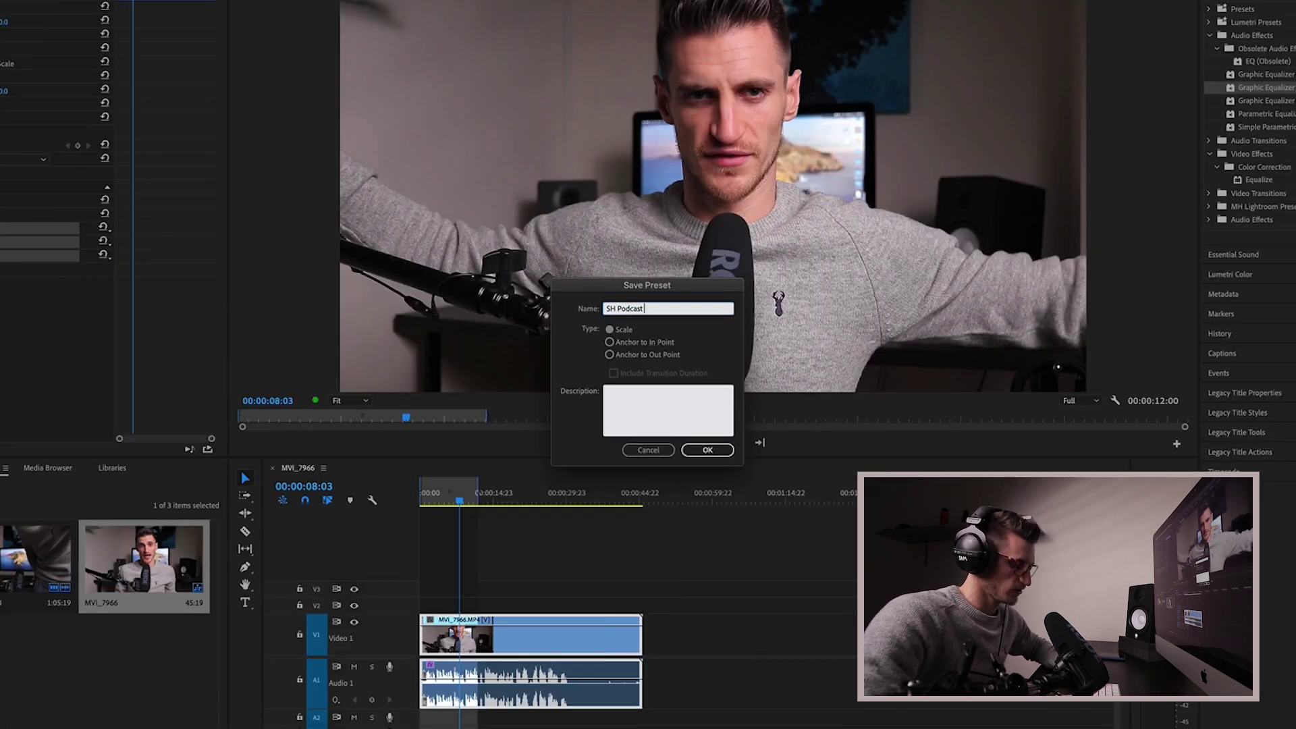
pyautogui.write('Audio Preset Male 2')
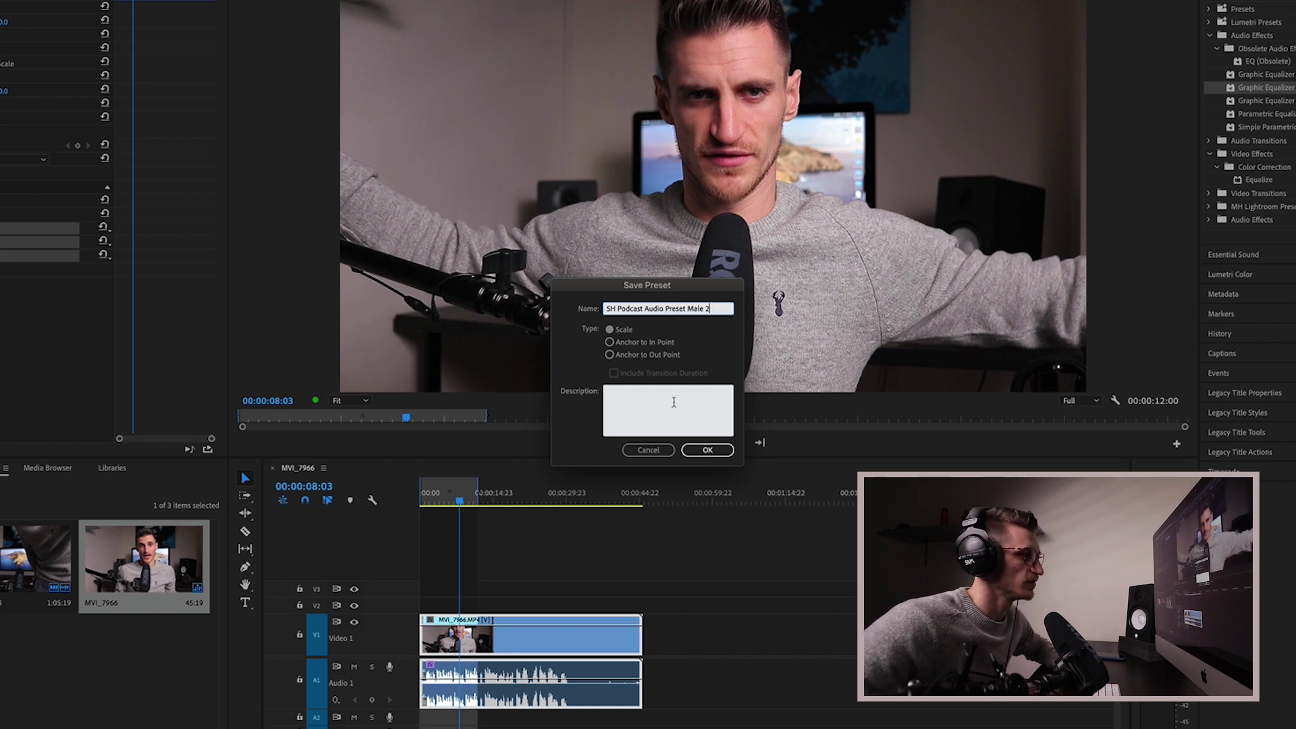
pyautogui.click(674, 402)
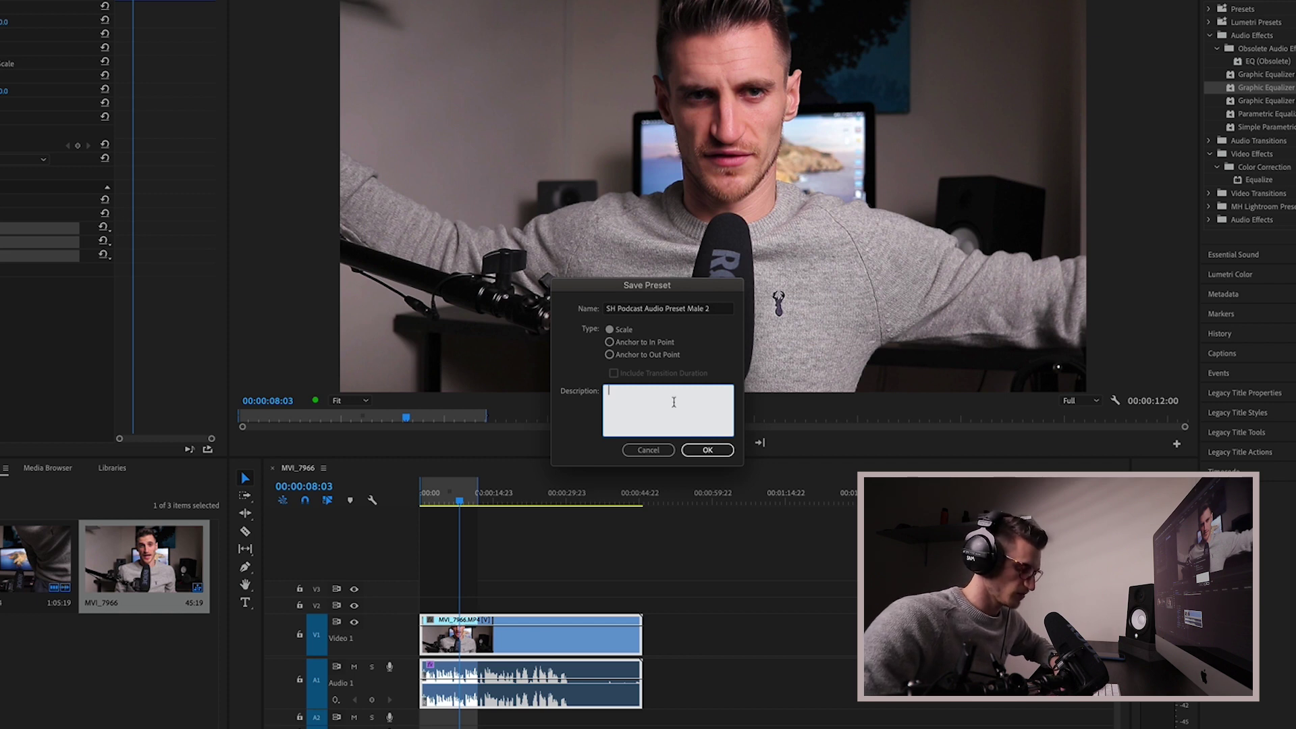
pyautogui.write('Podcast Male')
pyautogui.press('Return')
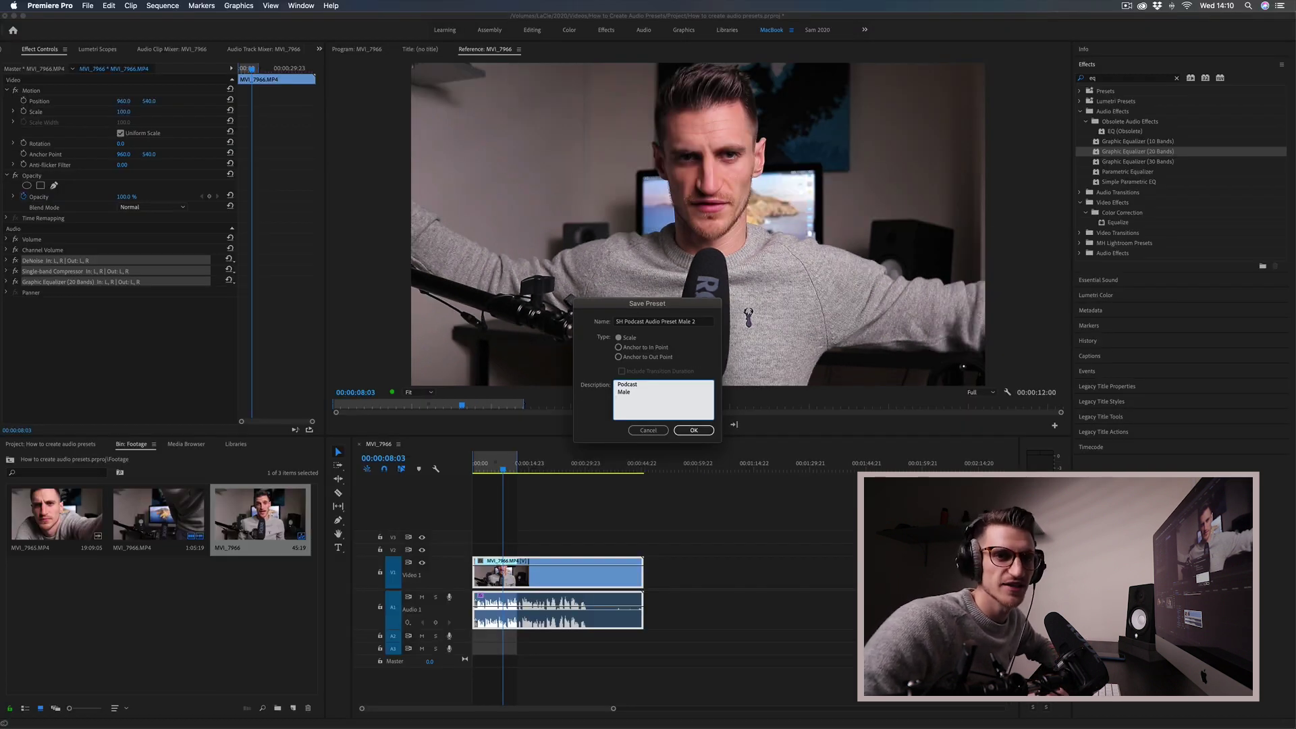
pyautogui.write('Compressed')
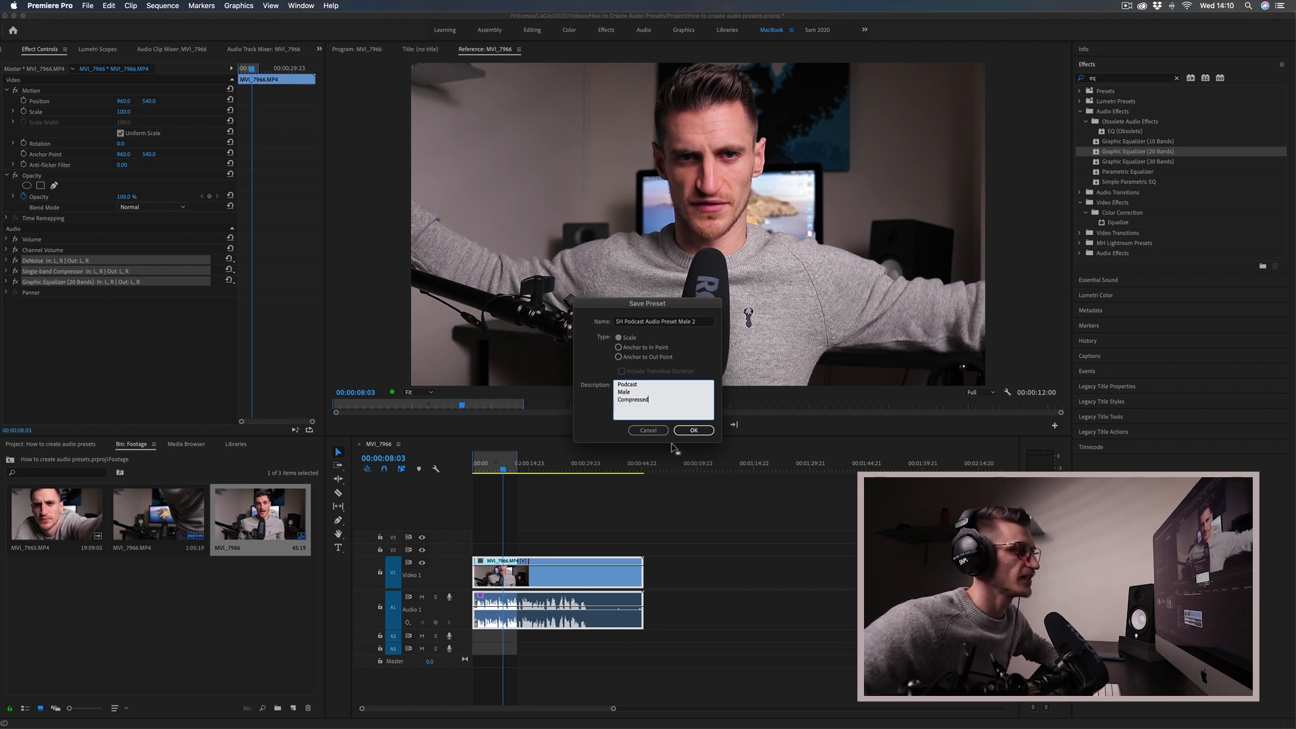
pyautogui.click(690, 431)
# - Clear the 'eq' search, expand the Presets folder and select SH Podcast Audio Preset Male 2
pyautogui.click(1177, 79)
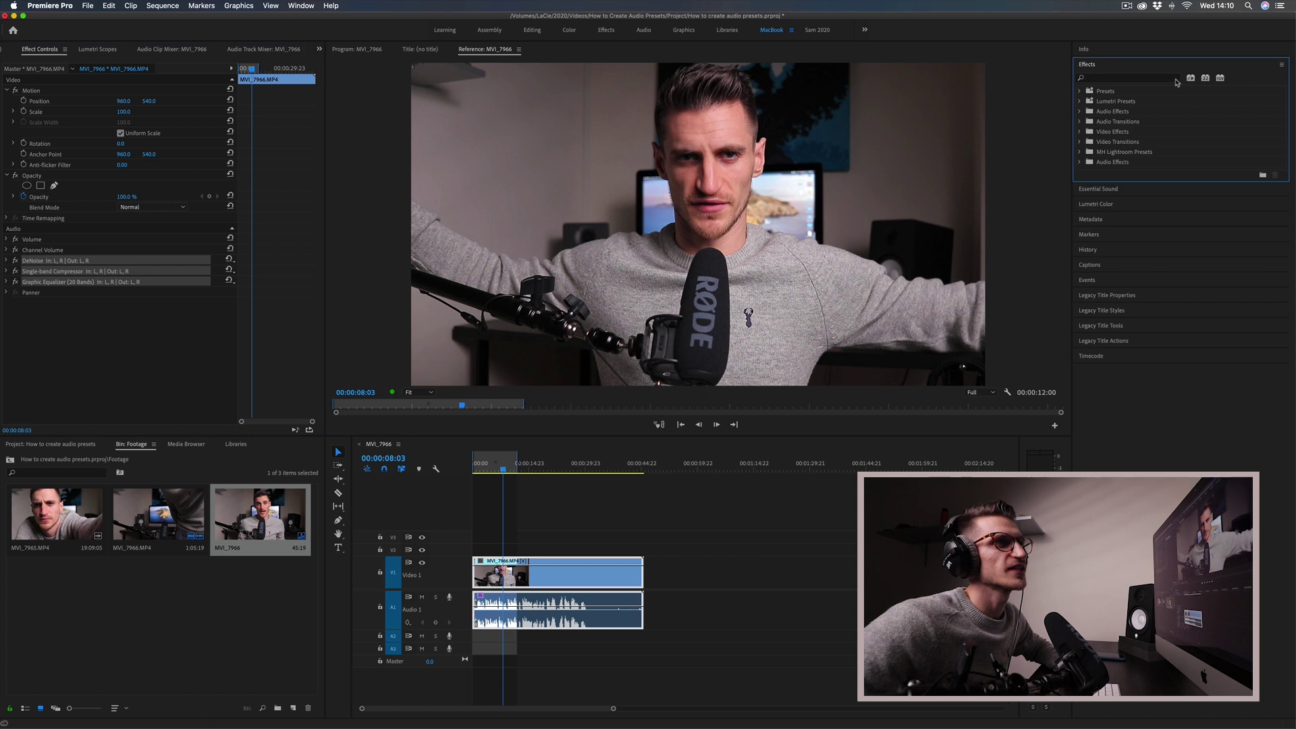
pyautogui.click(1109, 94)
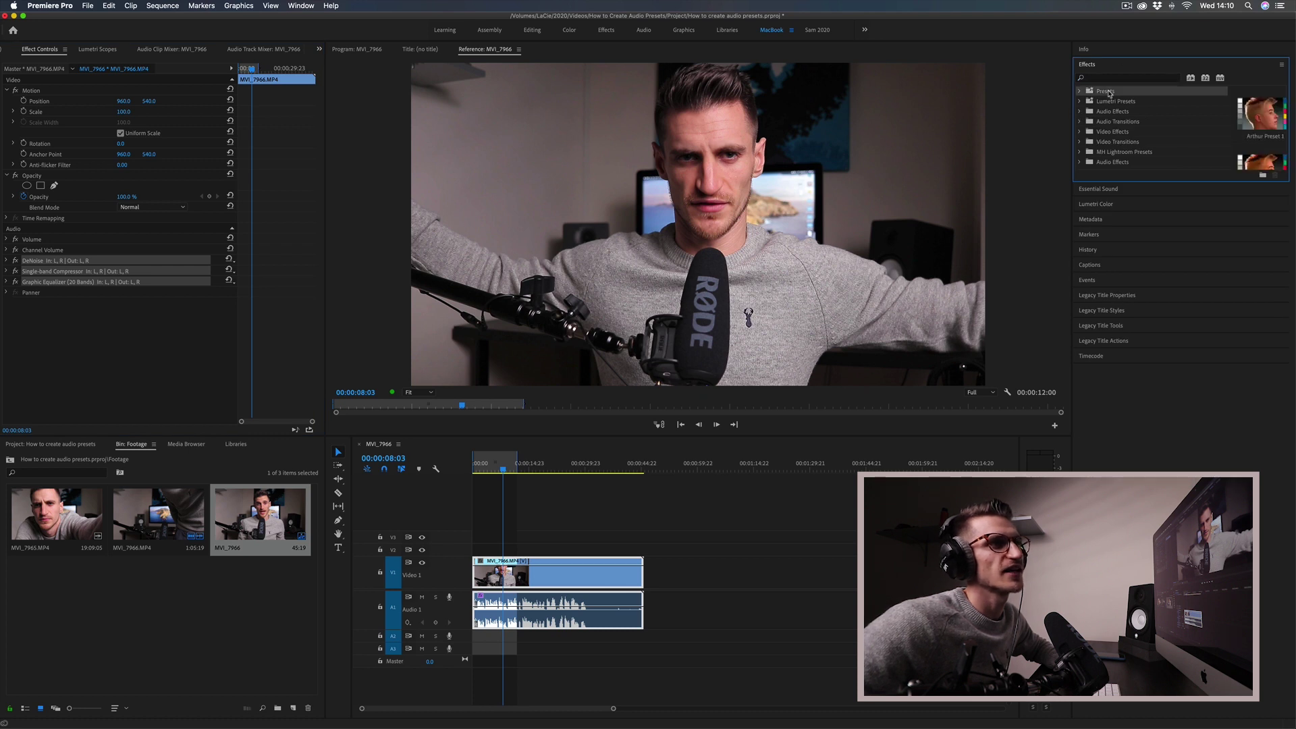
pyautogui.click(1082, 78)
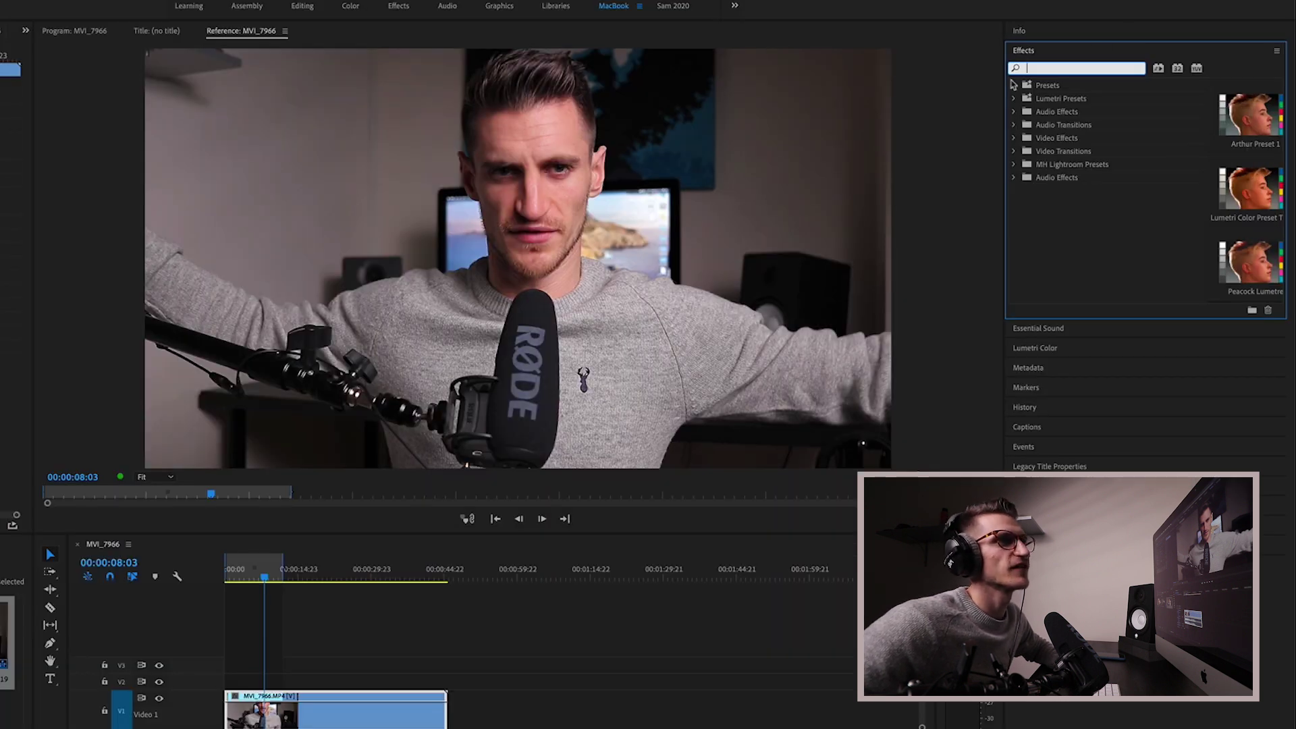
pyautogui.click(1015, 86)
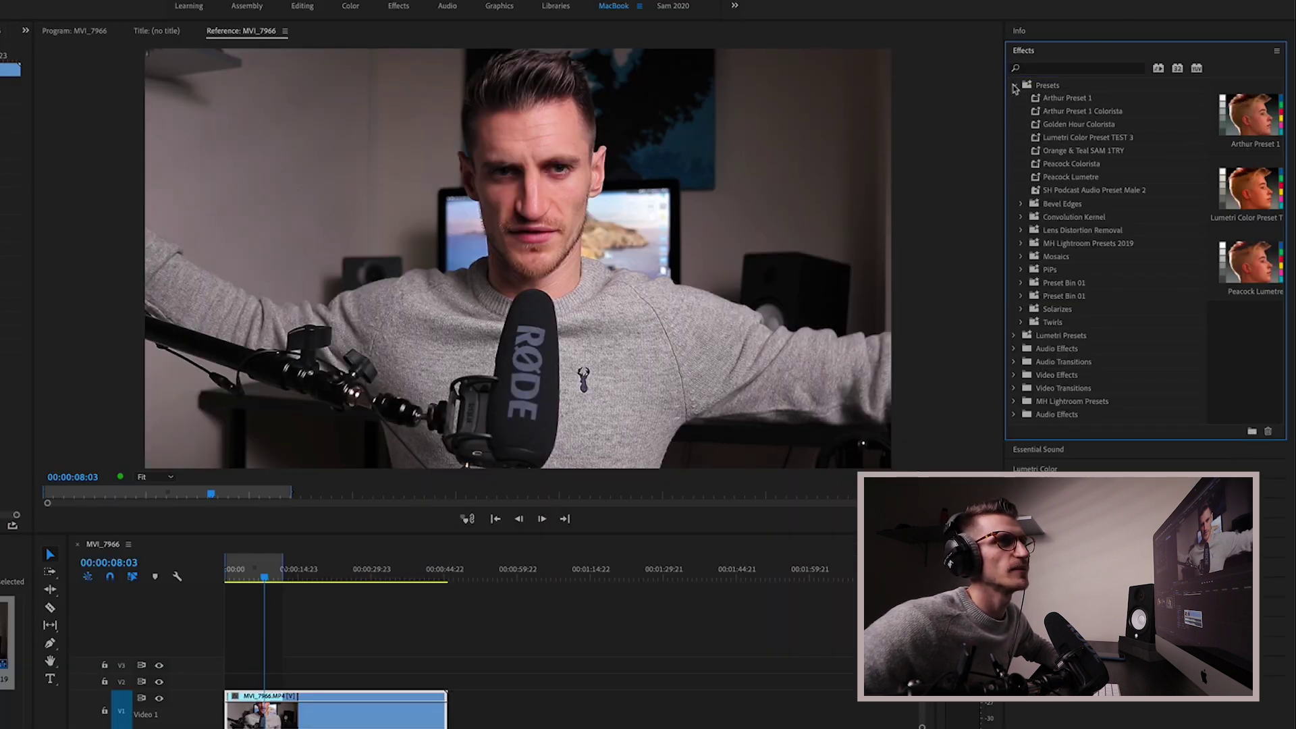
pyautogui.click(1088, 192)
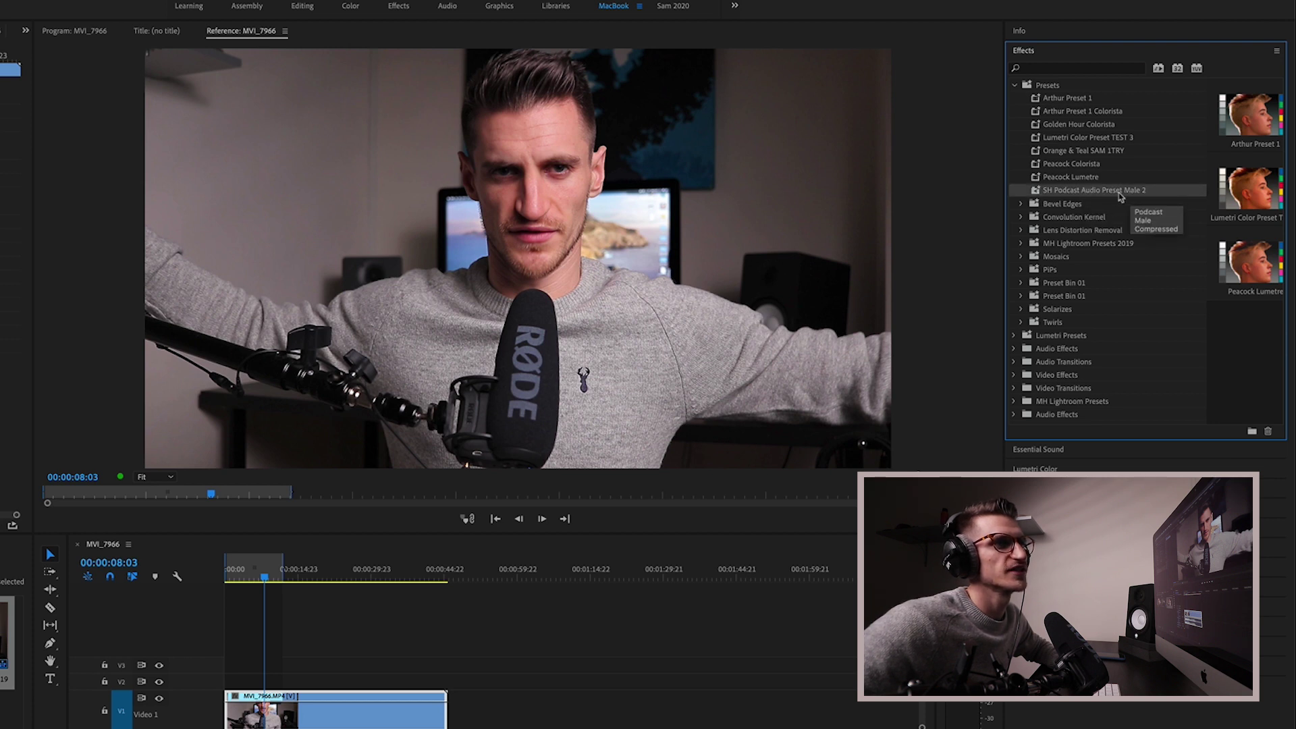
# - Place a second MVI_7966.MP4 after the first and drop SH Podcast Audio Preset Male 2 on its audio
pyautogui.hotkey('shift', '1')
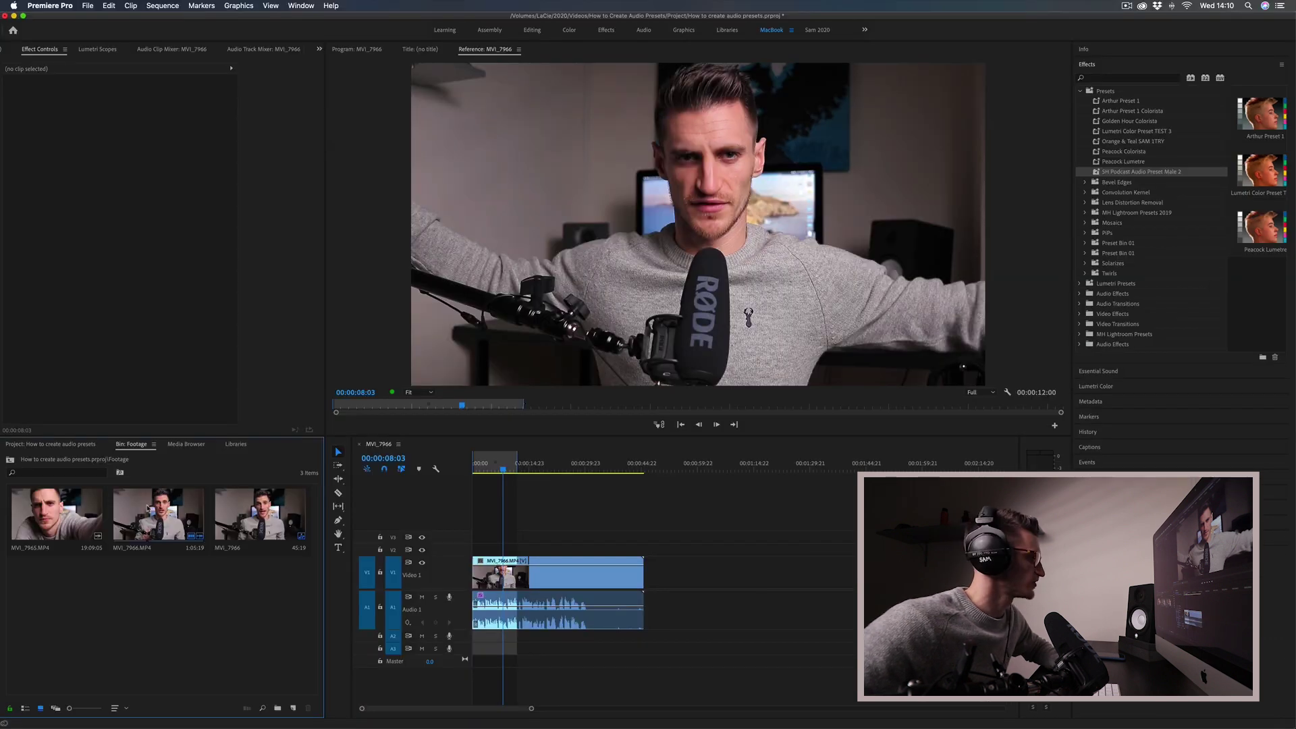
pyautogui.moveTo(162, 515); pyautogui.dragTo(665, 574)
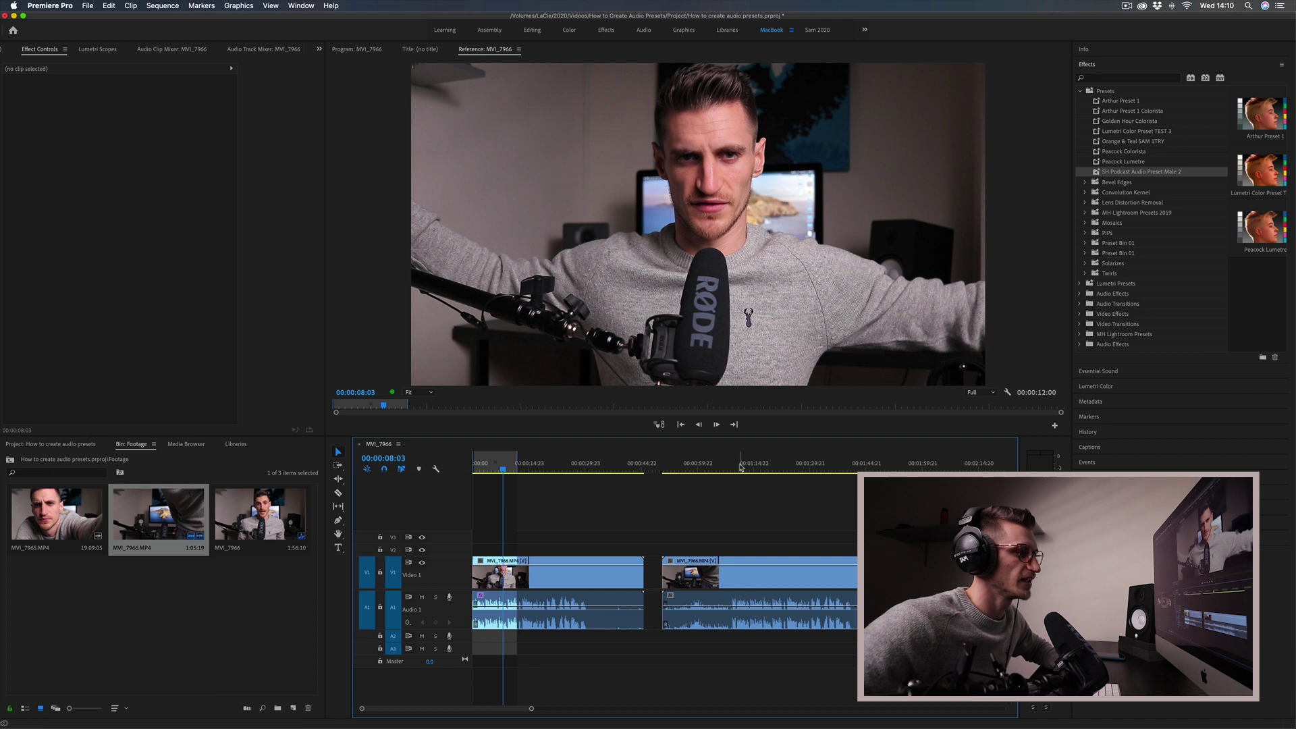
pyautogui.click(733, 463)
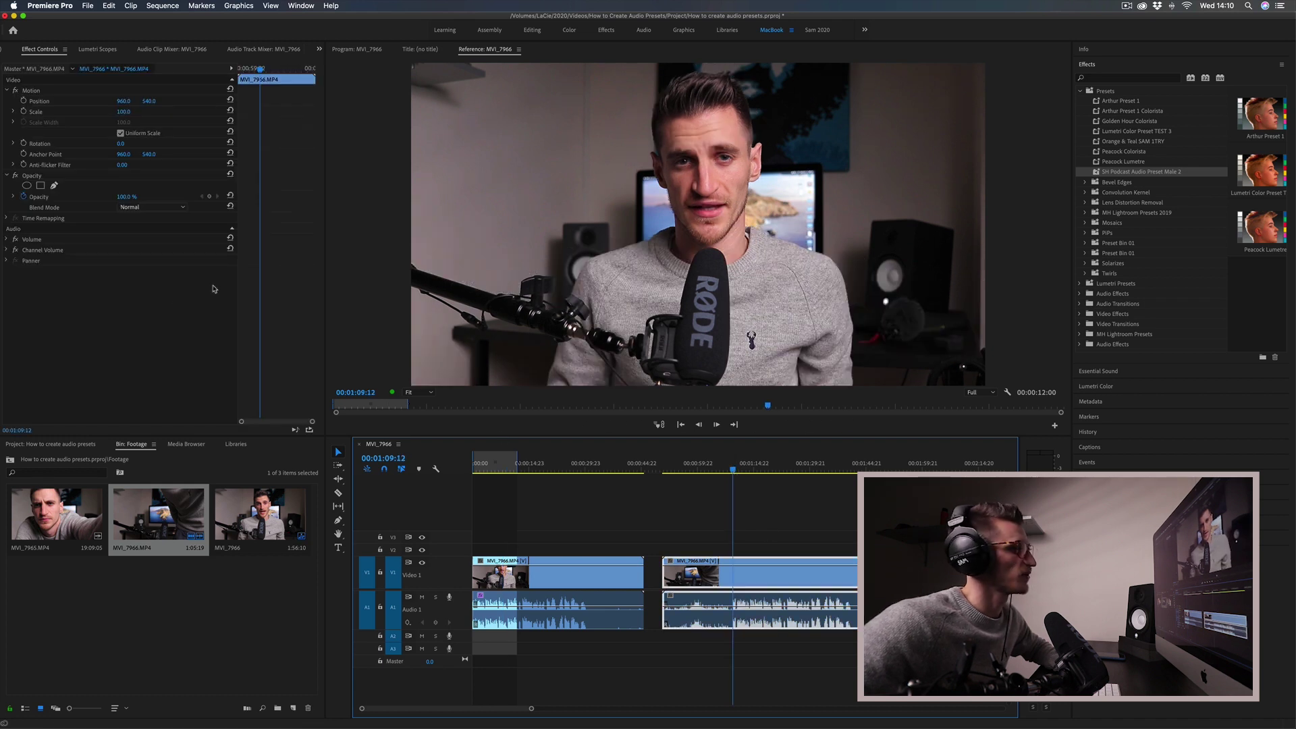
pyautogui.press('space')
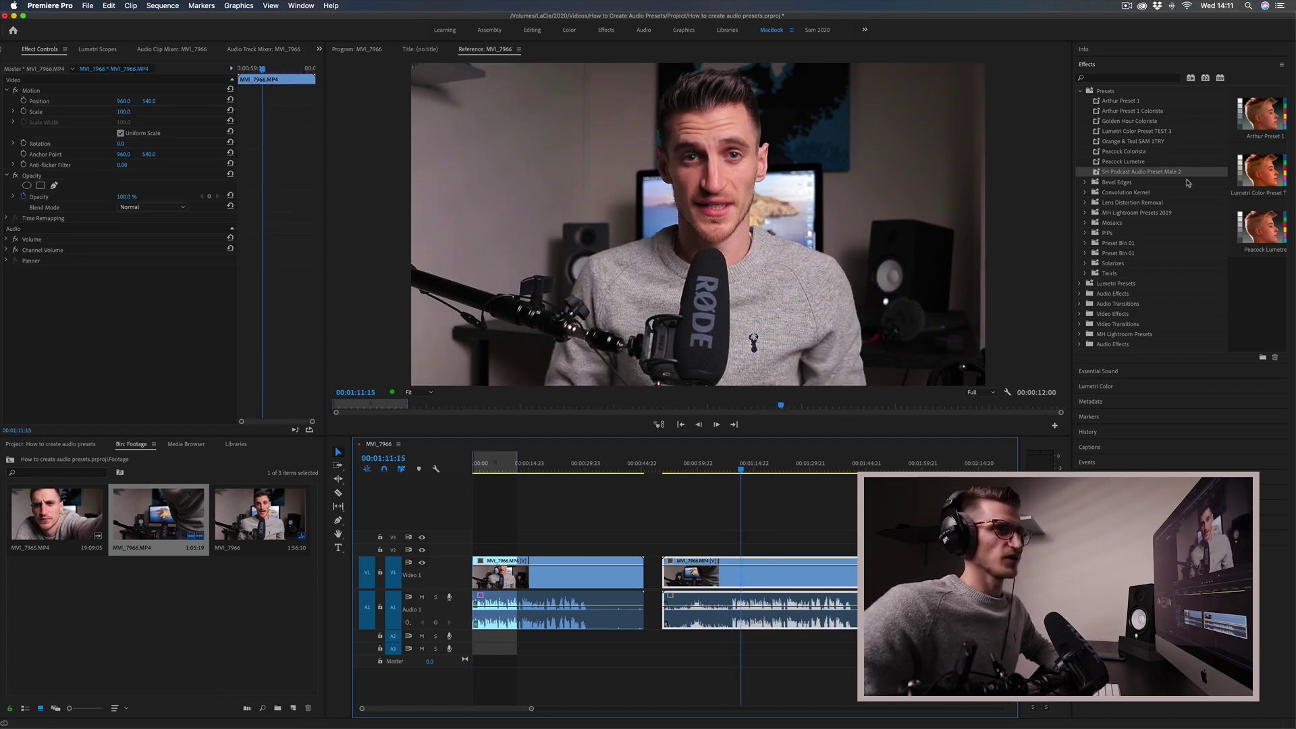
pyautogui.moveTo(1127, 170); pyautogui.dragTo(751, 605)
pyautogui.click(734, 468)
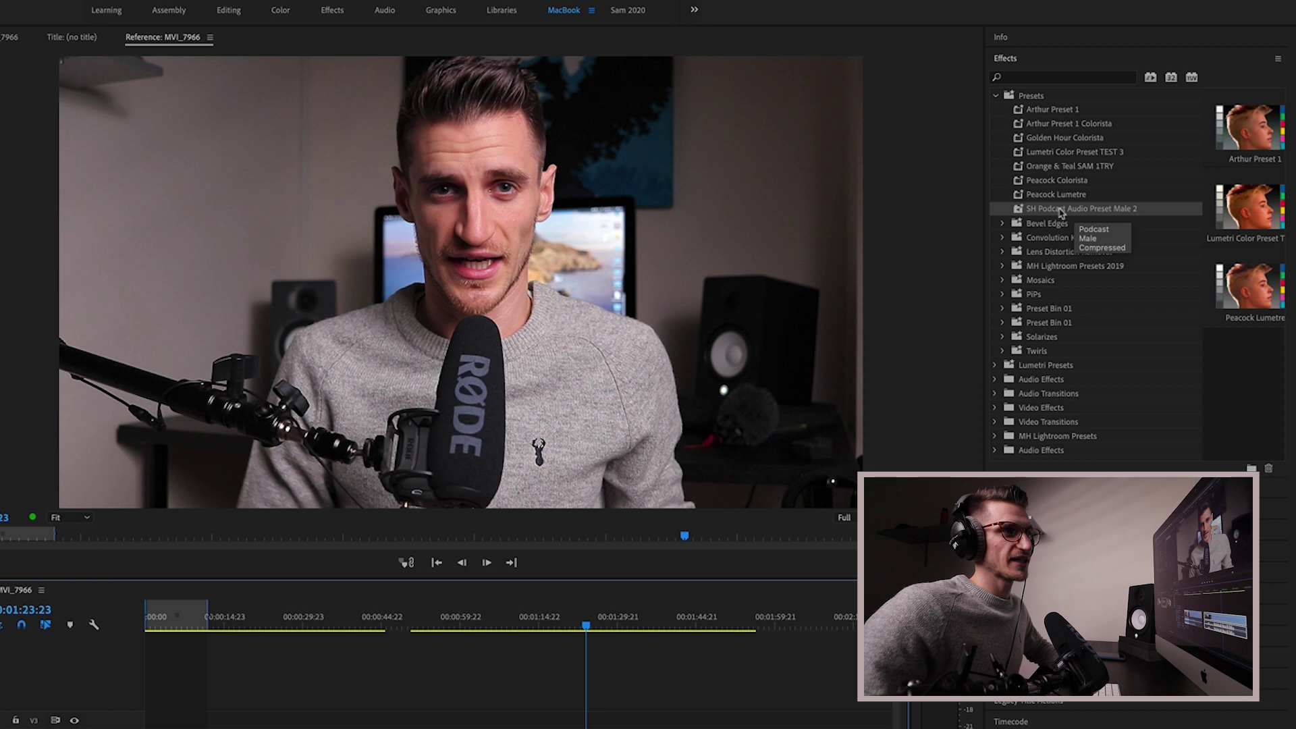
pyautogui.rightClick(1063, 213)
# - Export the SH Podcast preset as a .prfpset file ending 'Male 2 EXAMP' and view its folder
pyautogui.click(1114, 273)
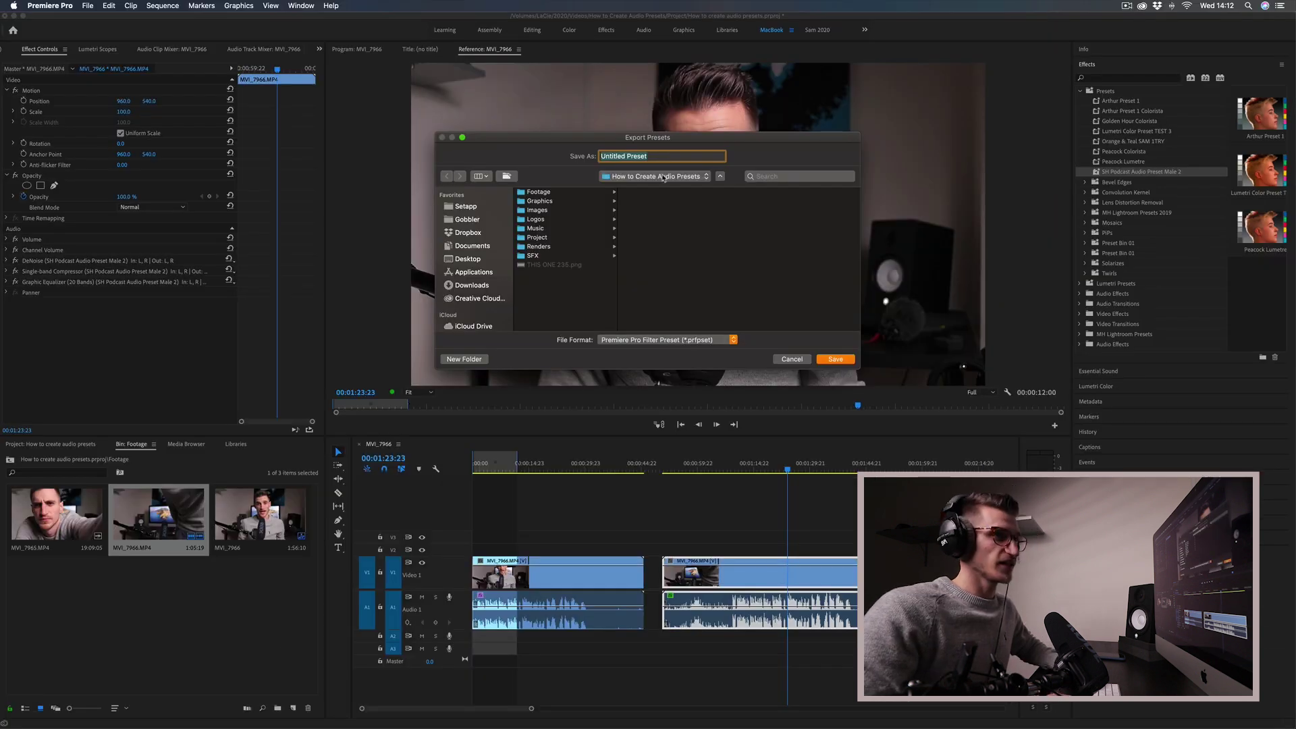
pyautogui.press('BackSpace')
pyautogui.press('BackSpace')
pyautogui.press('BackSpace')
pyautogui.press('BackSpace')
pyautogui.press('BackSpace')
pyautogui.press('BackSpace')
pyautogui.press('BackSpace')
pyautogui.write('Male 2 E')
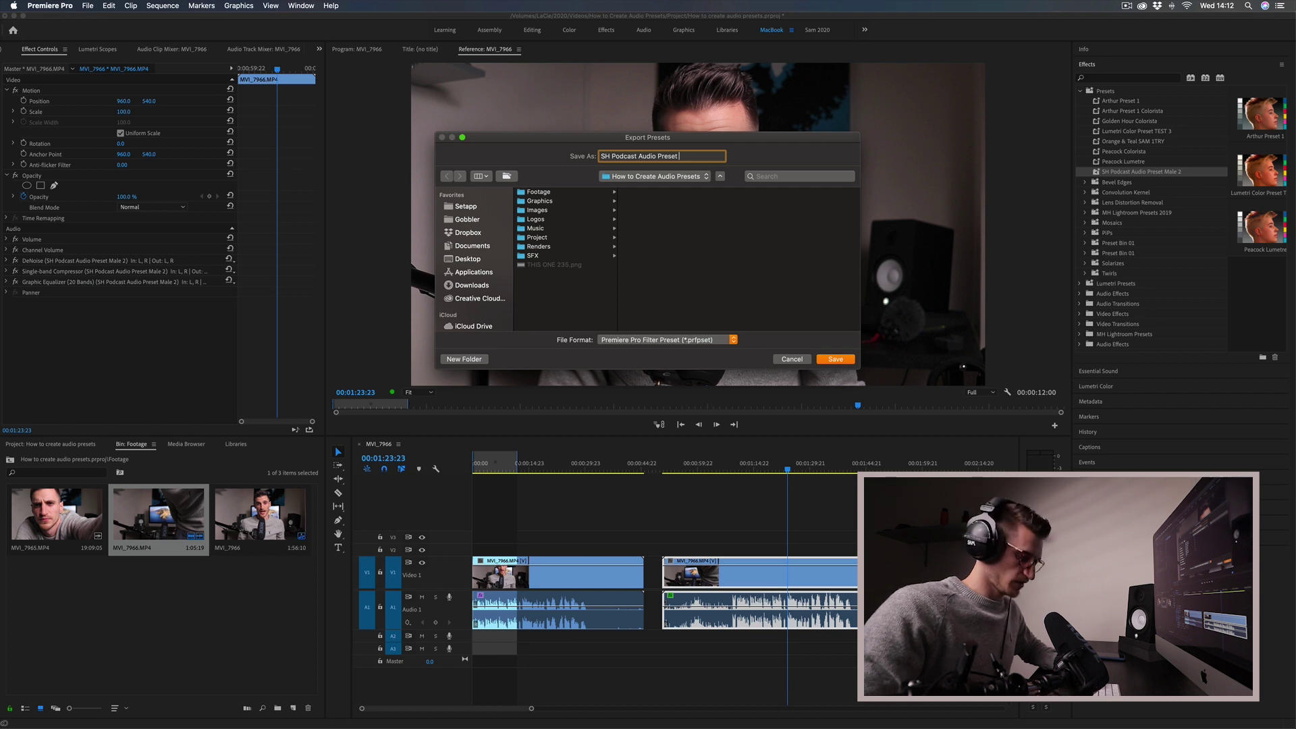
pyautogui.write('XAMP')
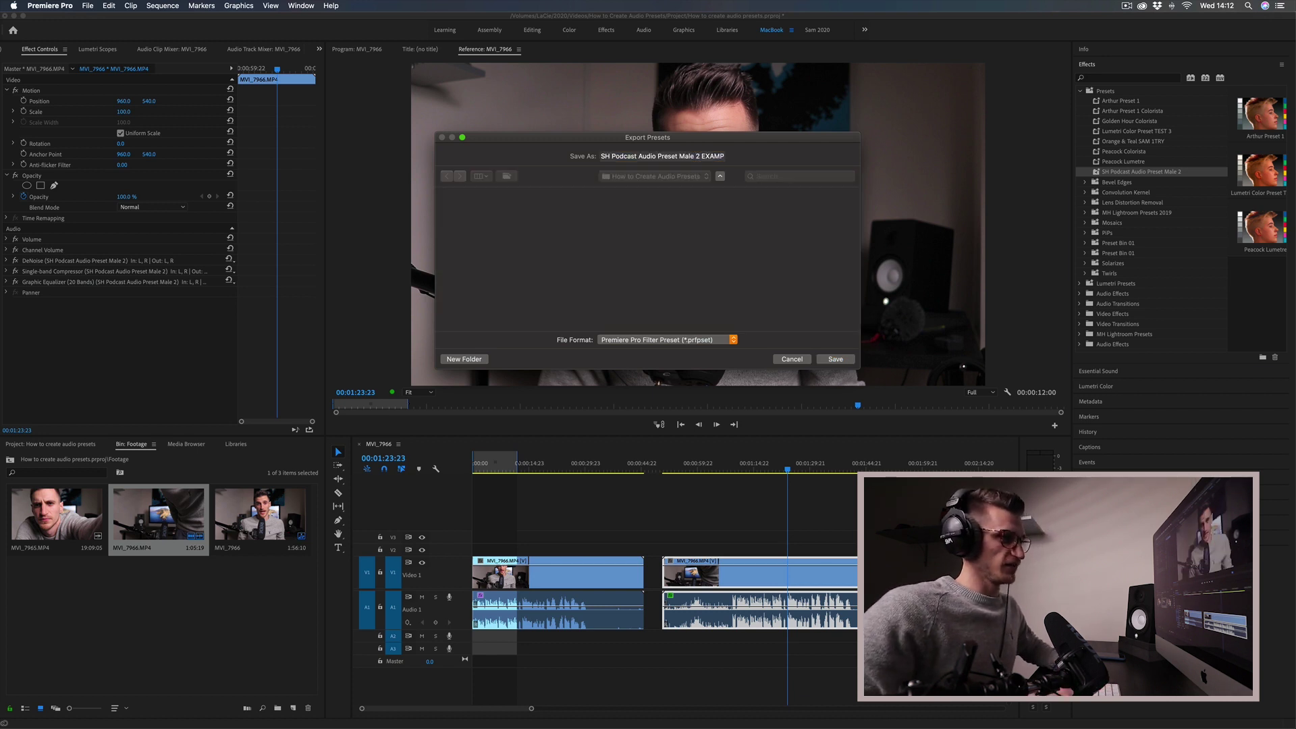
pyautogui.press('Return')
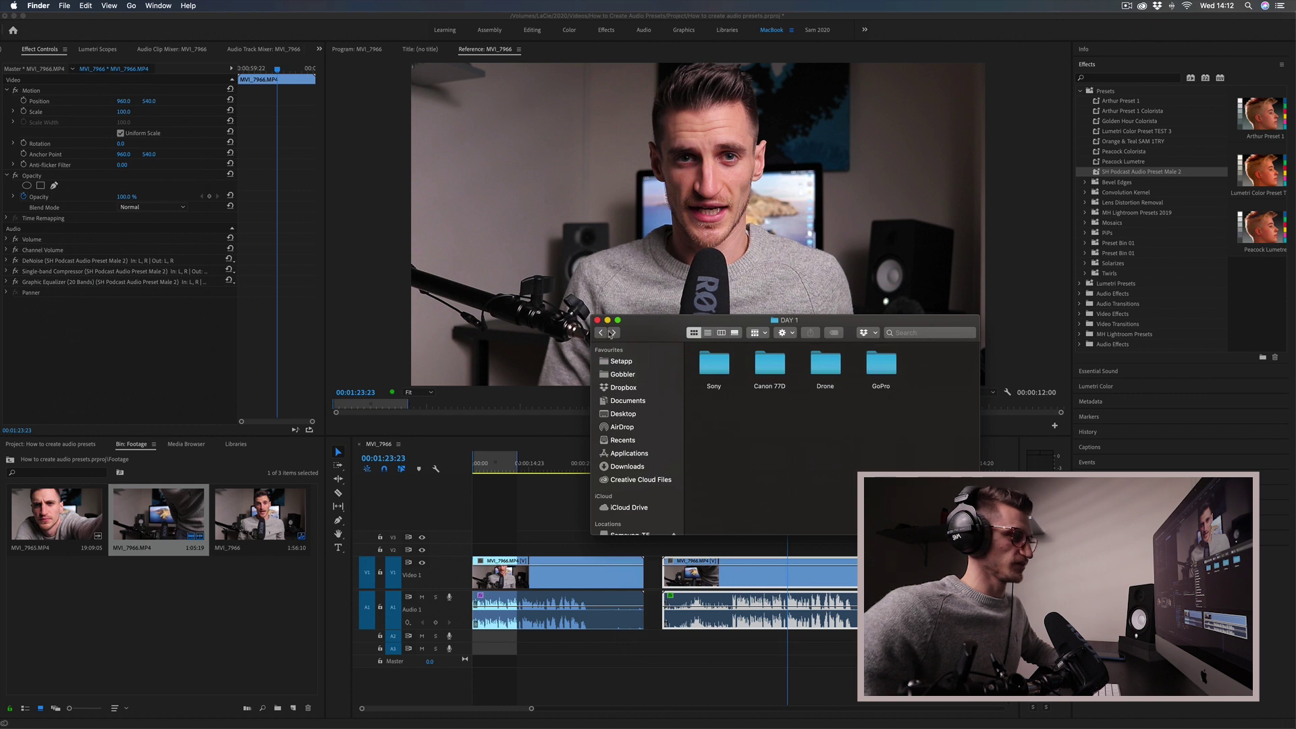
pyautogui.click(612, 332)
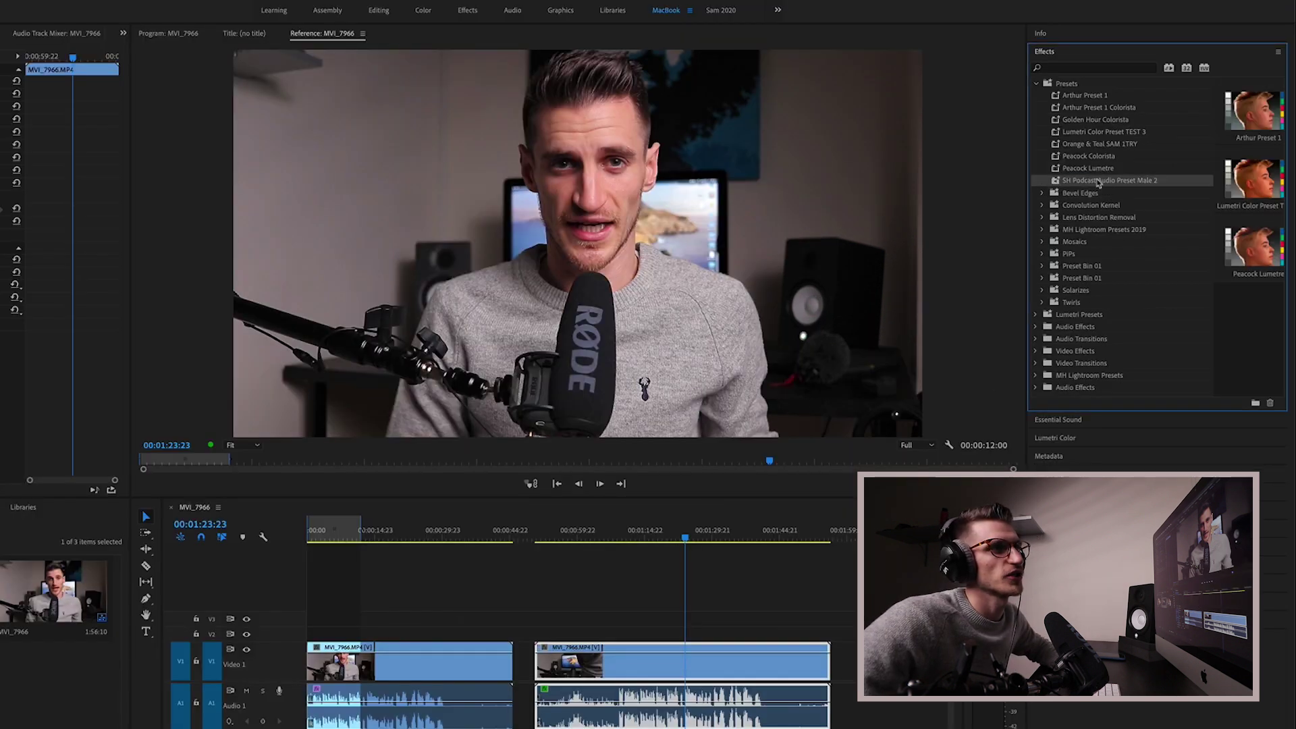
# - Remove SH Podcast Audio Preset Male 2 from the Presets bin, confirming the deletion
pyautogui.rightClick(1100, 182)
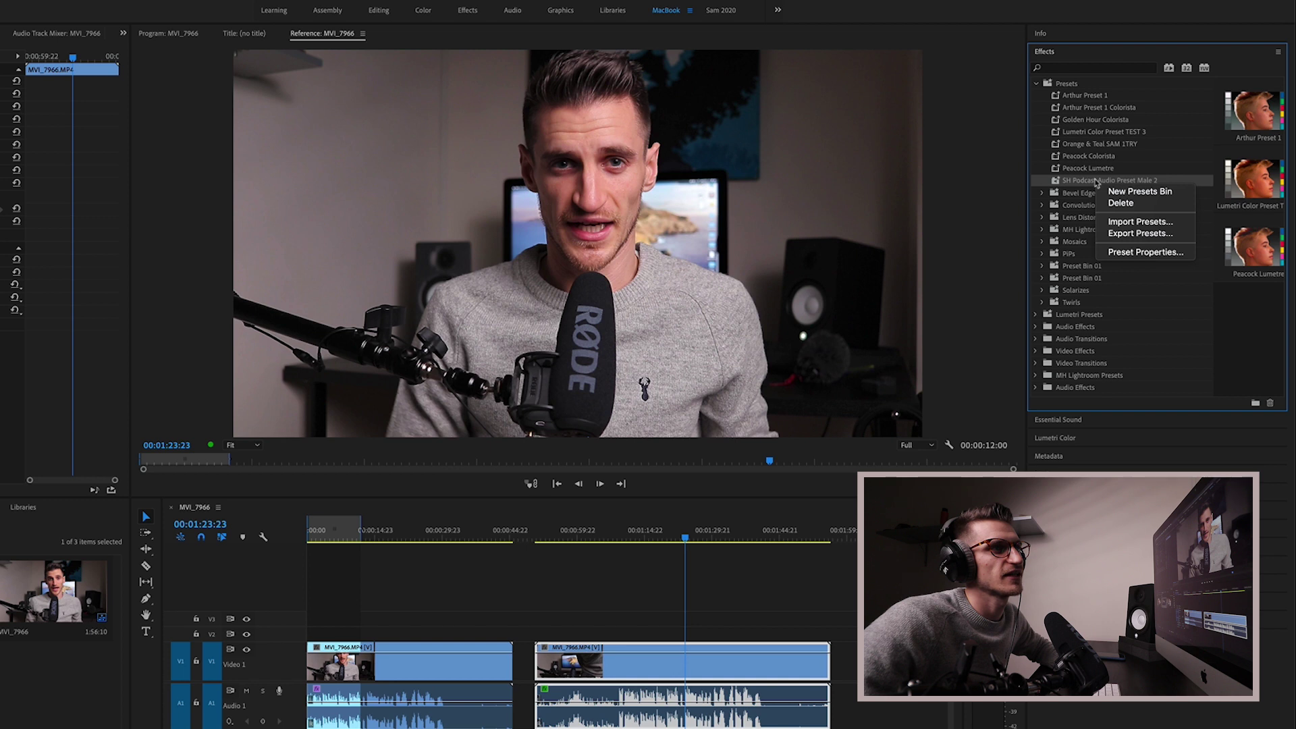
pyautogui.click(1134, 201)
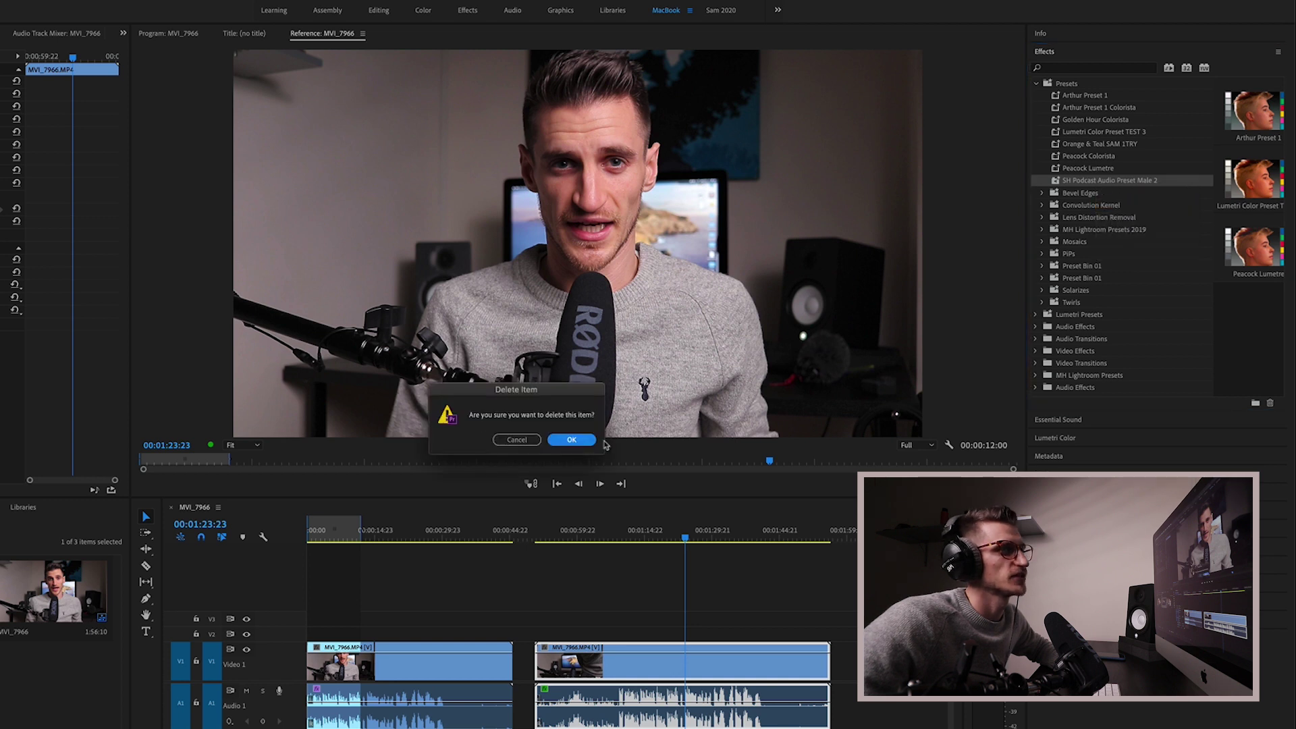
pyautogui.click(573, 441)
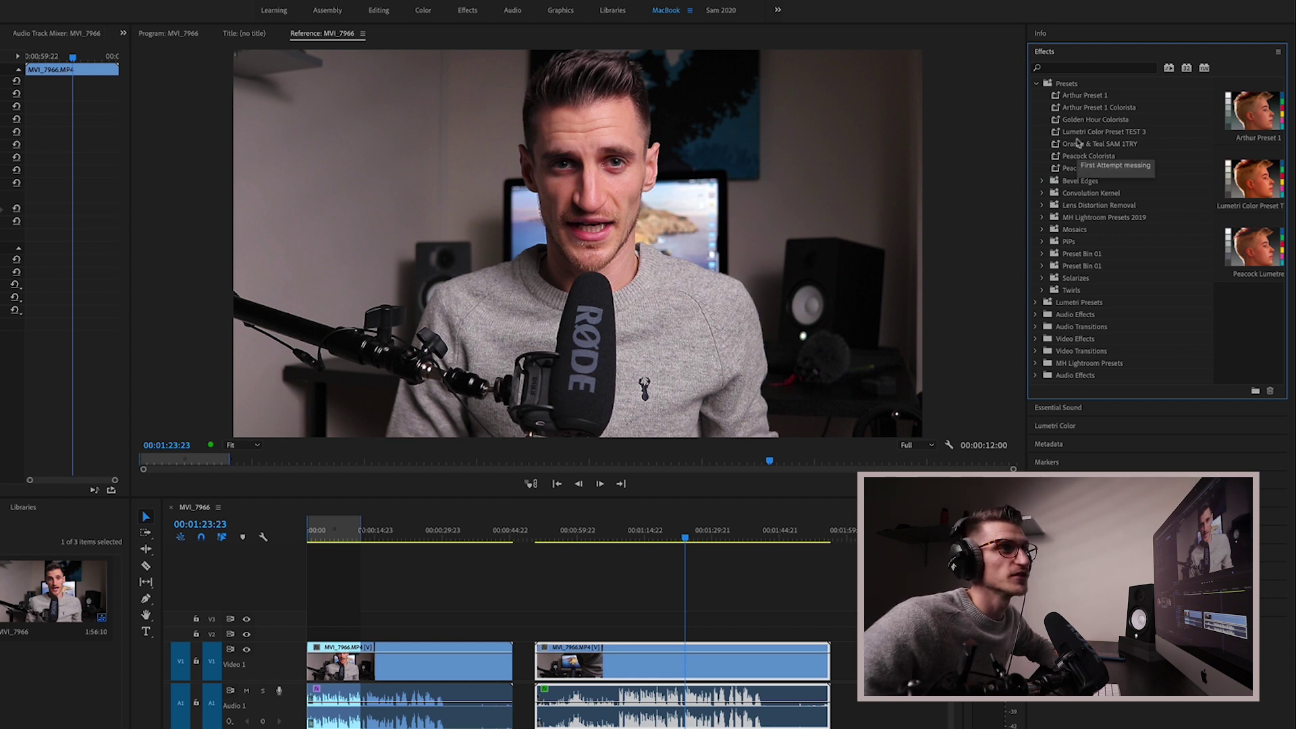
# - Import the exported SH Podcast .prfpset file back into the Presets bin
pyautogui.click(1280, 54)
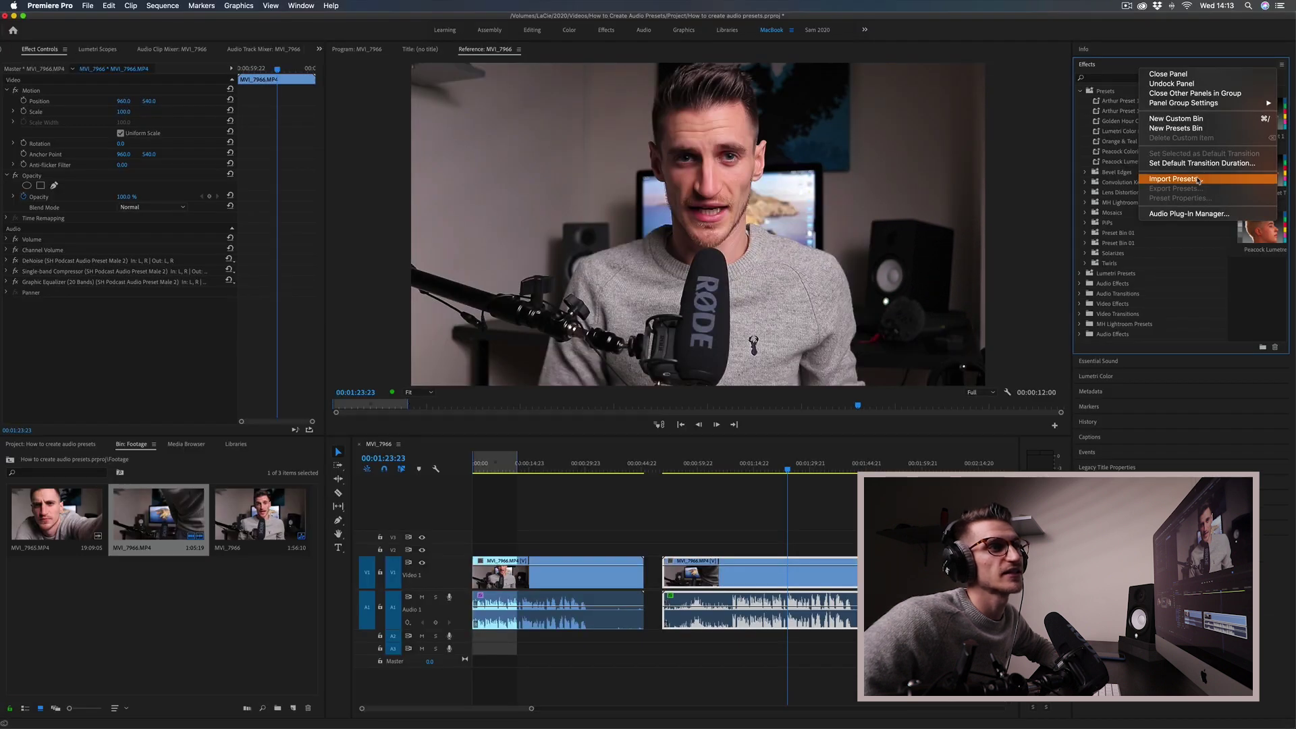
pyautogui.click(1132, 133)
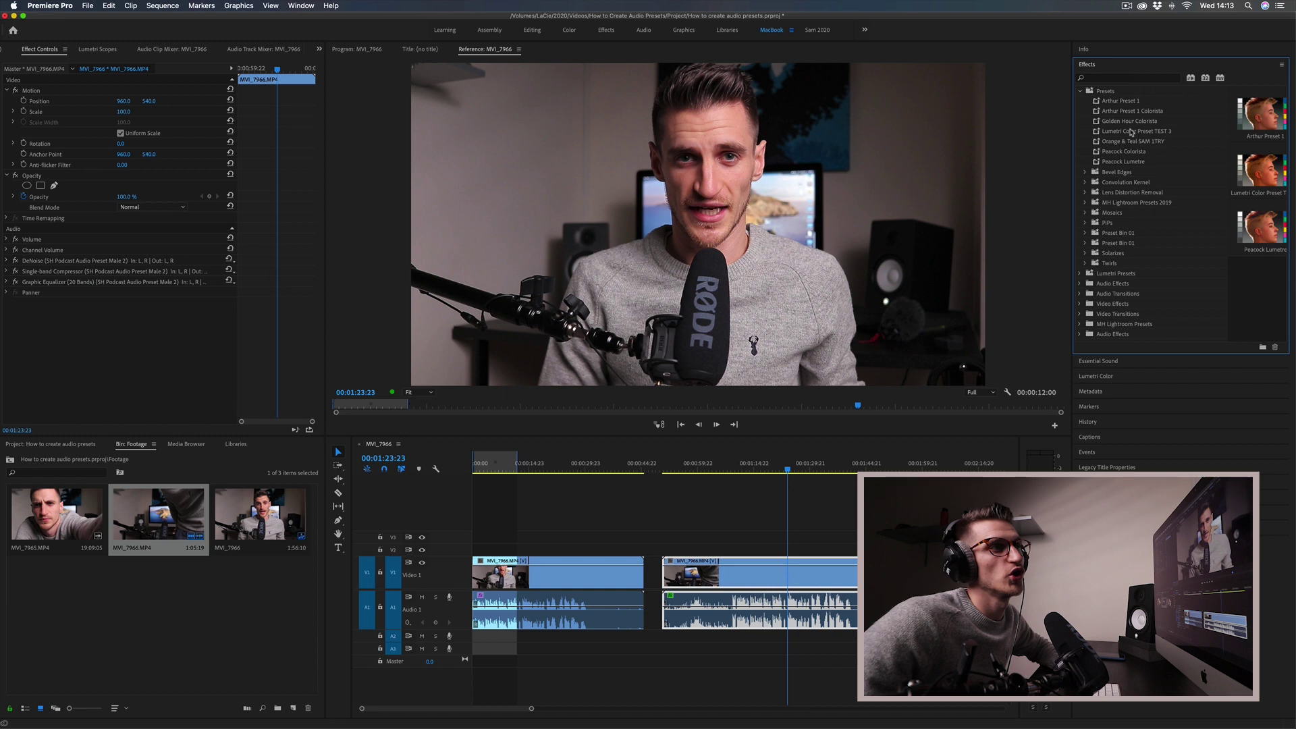
pyautogui.rightClick(1132, 132)
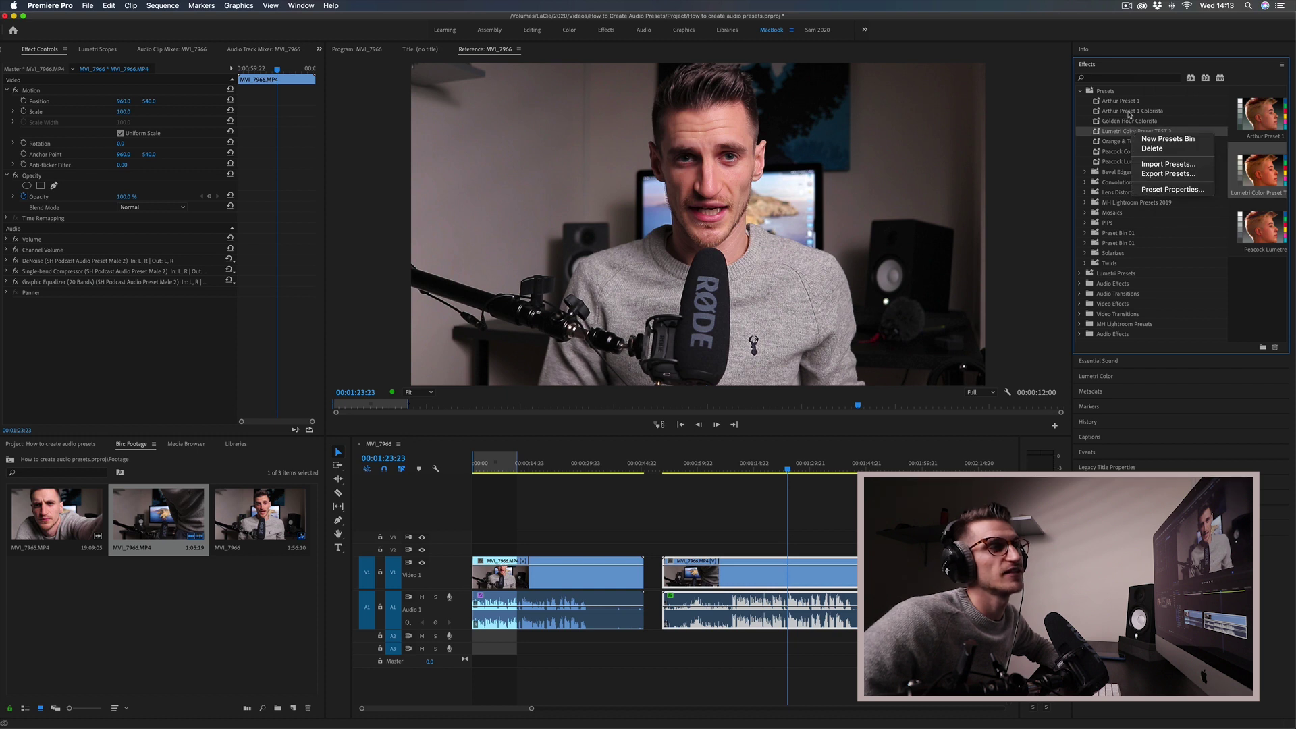
pyautogui.click(1168, 164)
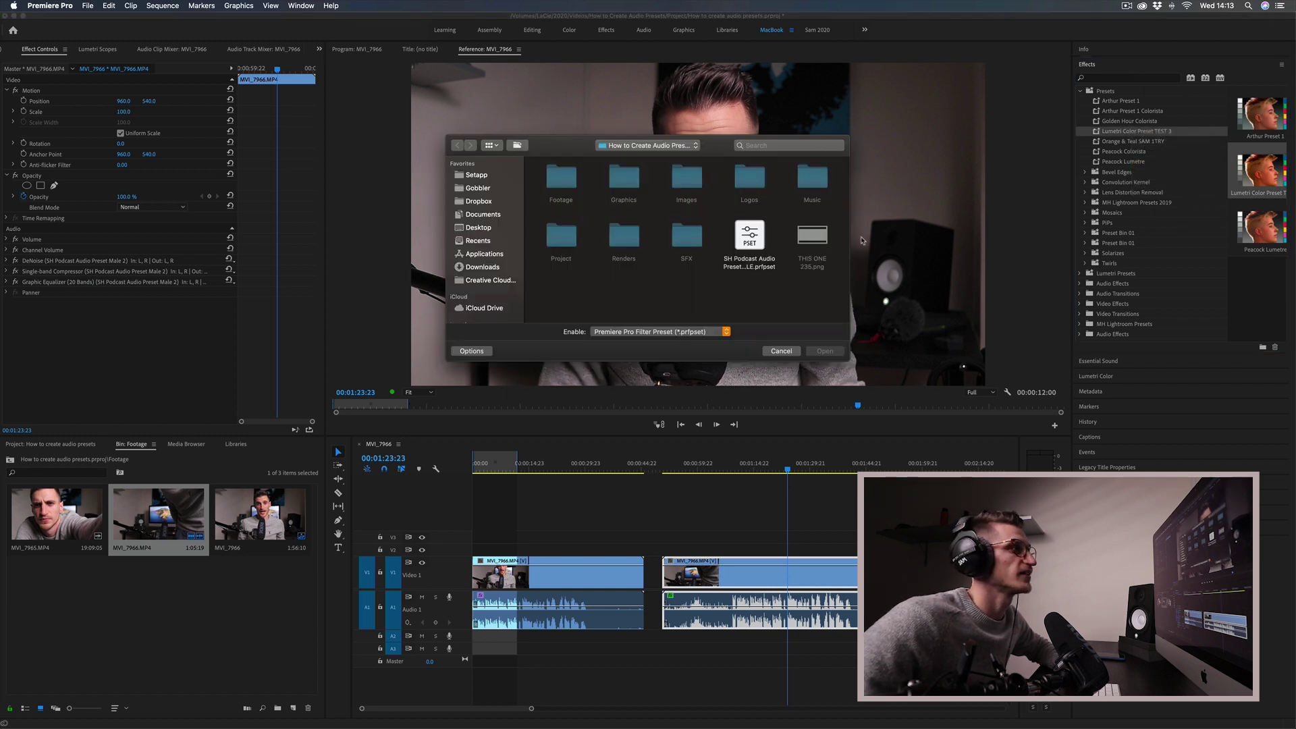
pyautogui.click(755, 242)
pyautogui.click(817, 351)
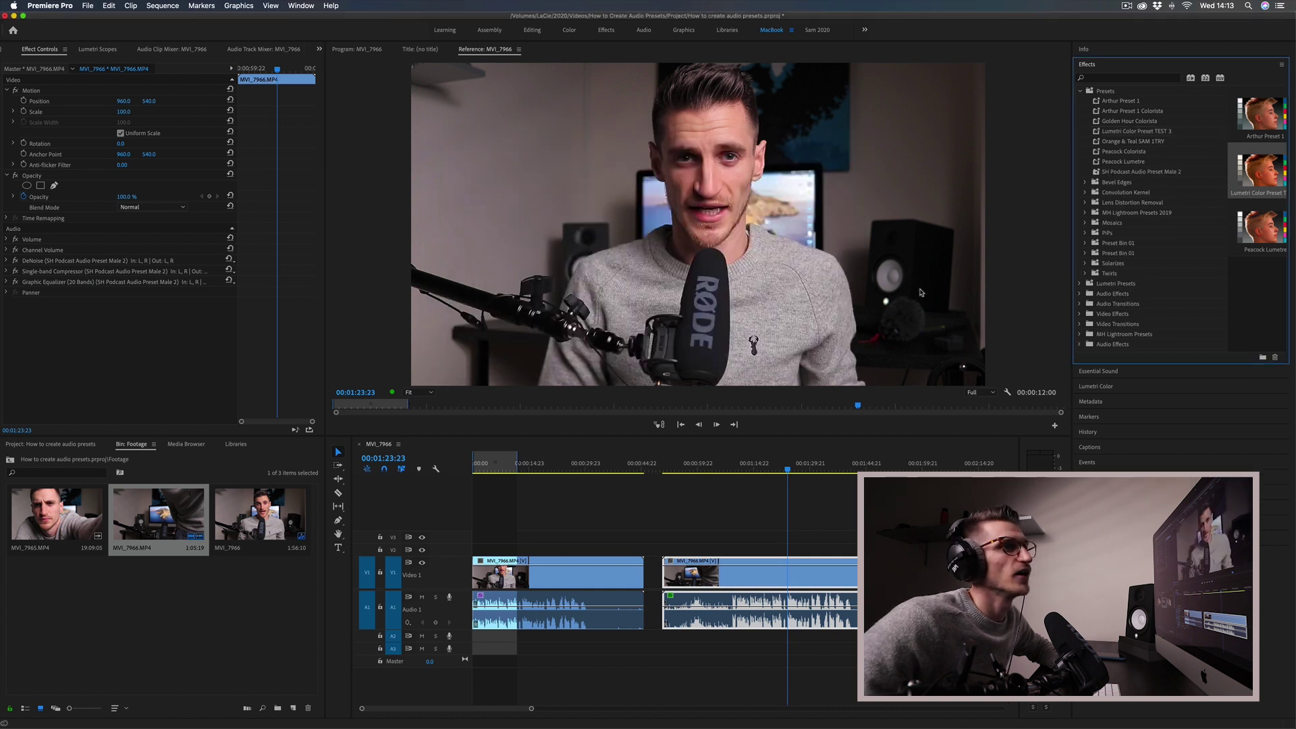